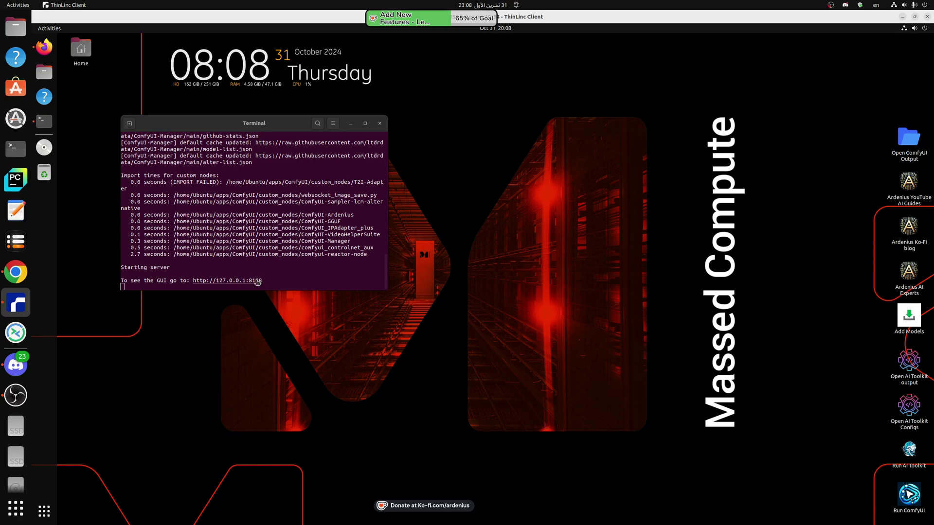
Step: Switch from the terminal and browser to the Files window listing the downloaded model files
{"action": "left_click", "coordinate": [229, 281], "text": "ctrl"}
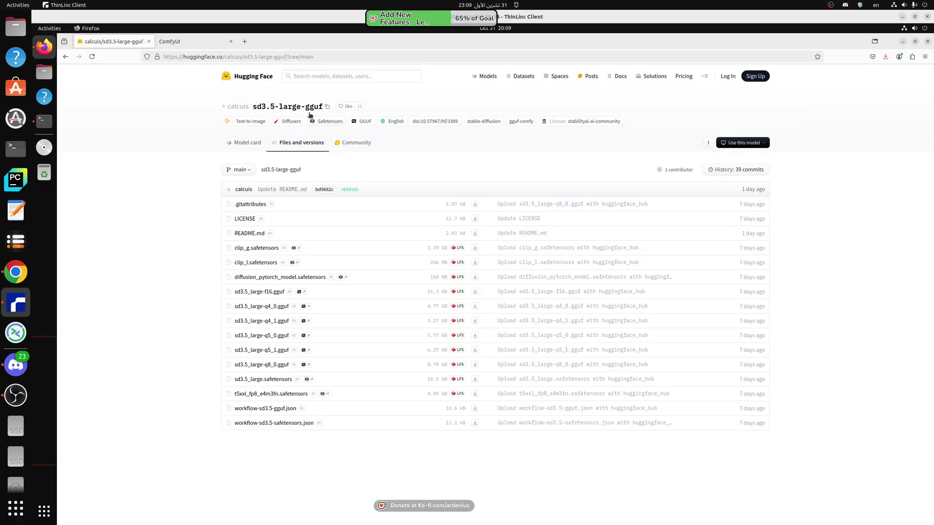
{"action": "key", "text": "alt+Tab"}
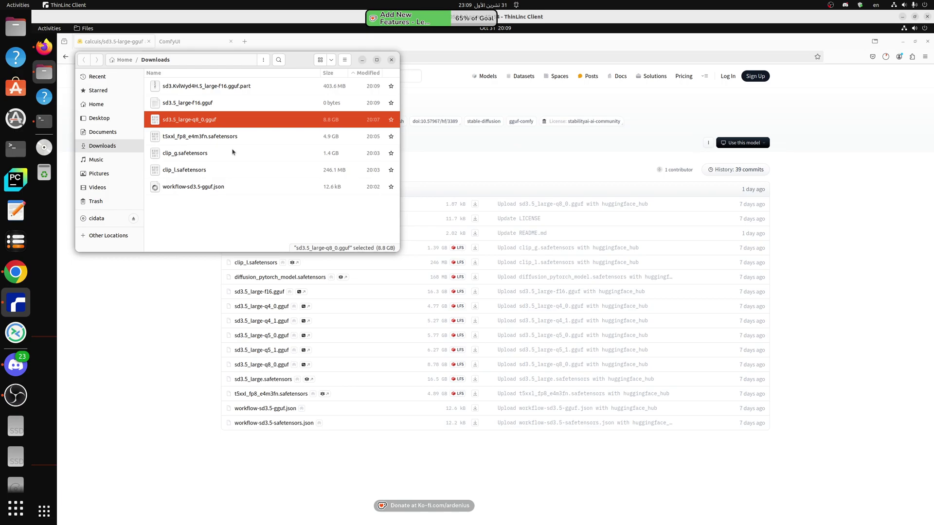
Step: Select clip_g and clip_l in Downloads and open ComfyUI's models/clip folder via Add Models
{"action": "left_click_drag", "start_coordinate": [232, 152], "coordinate": [516, 181]}
{"action": "left_click", "coordinate": [494, 182]}
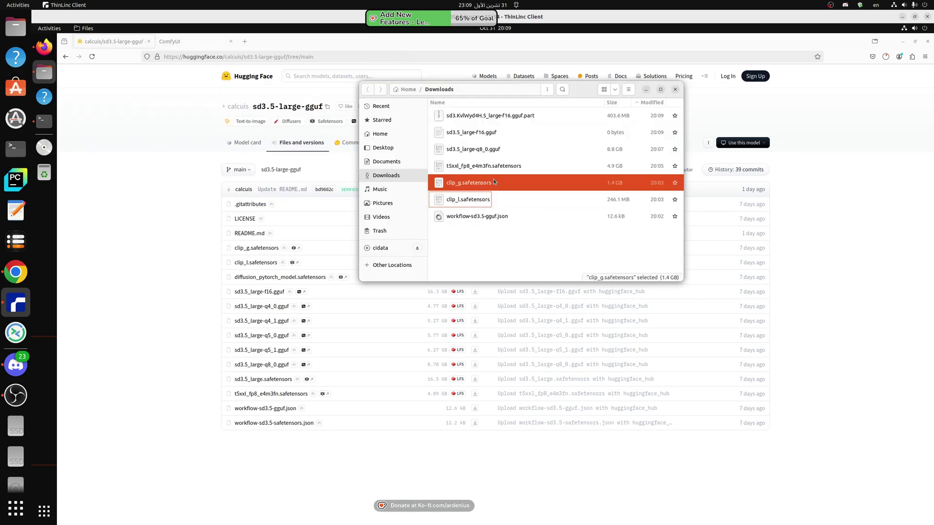
{"action": "left_click", "coordinate": [469, 199], "text": "ctrl"}
{"action": "right_click", "coordinate": [468, 202]}
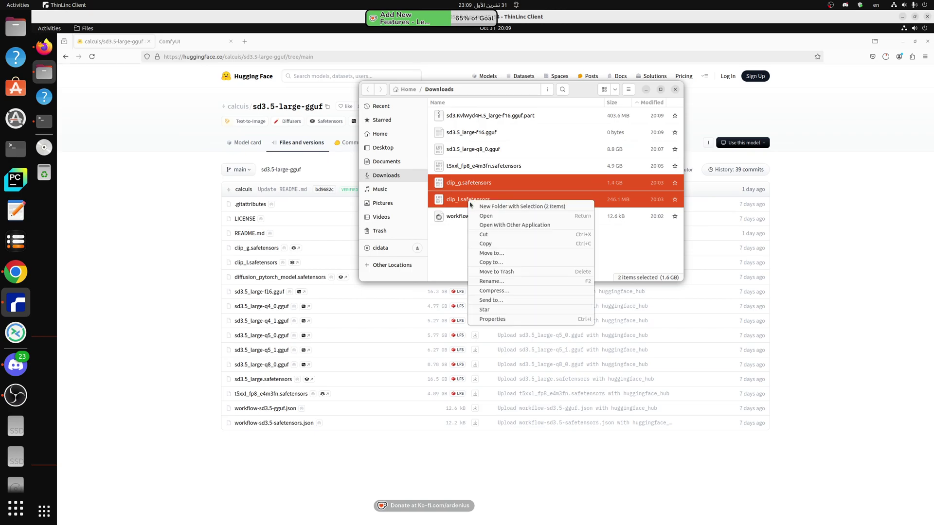
{"action": "key", "text": "Escape"}
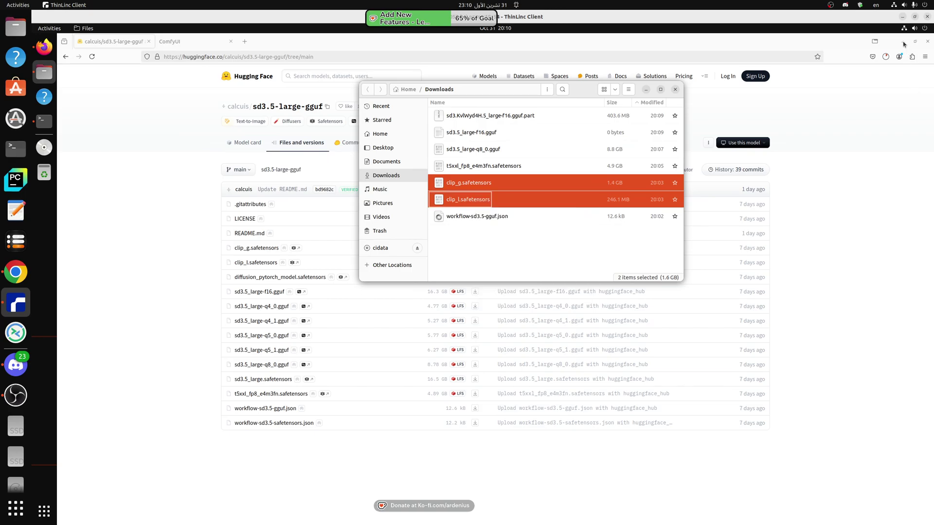
{"action": "left_click", "coordinate": [902, 42]}
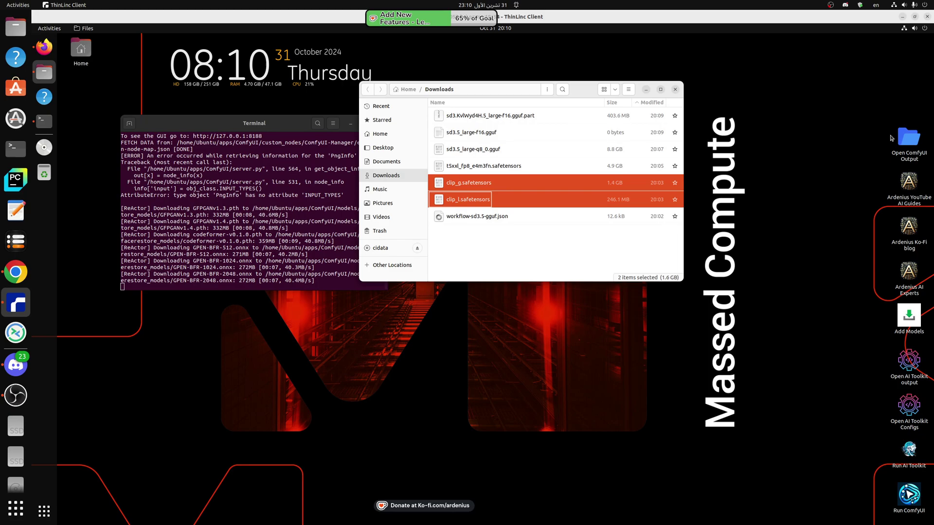
{"action": "left_click", "coordinate": [908, 321]}
{"action": "double_click", "coordinate": [909, 321]}
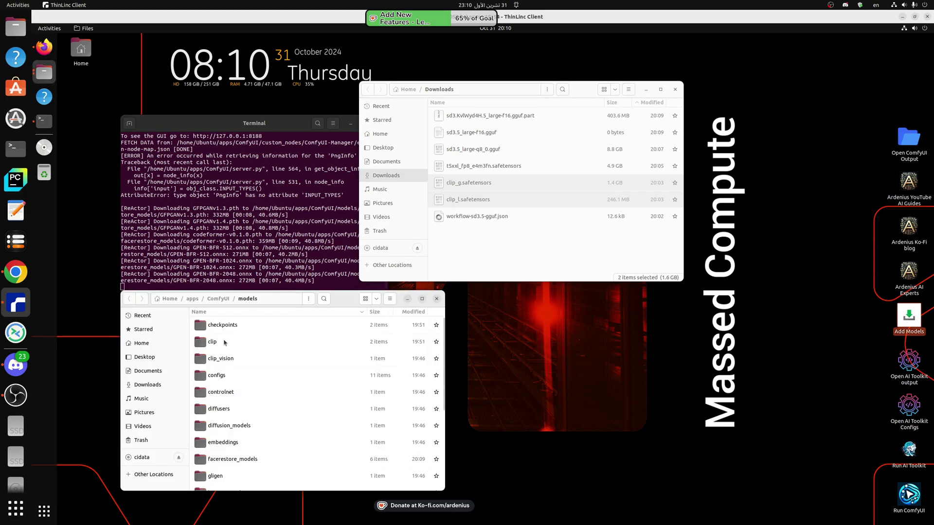
{"action": "double_click", "coordinate": [212, 342]}
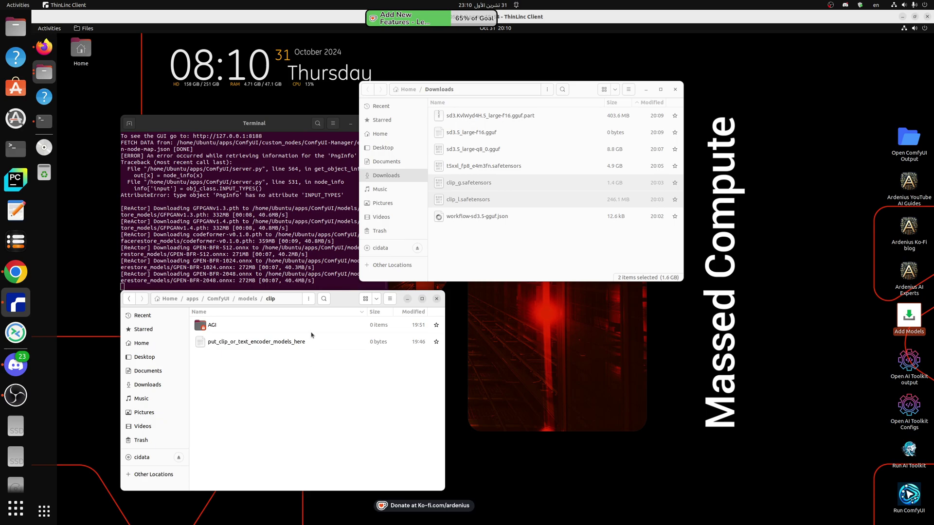
Step: Move clip_g.safetensors and clip_l.safetensors from Downloads into models/clip
{"action": "right_click", "coordinate": [480, 191]}
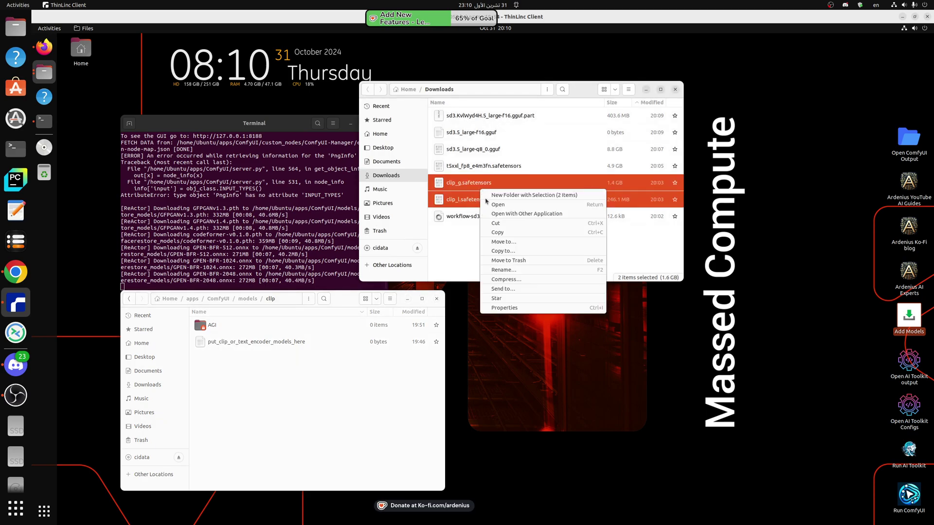
{"action": "left_click", "coordinate": [498, 223]}
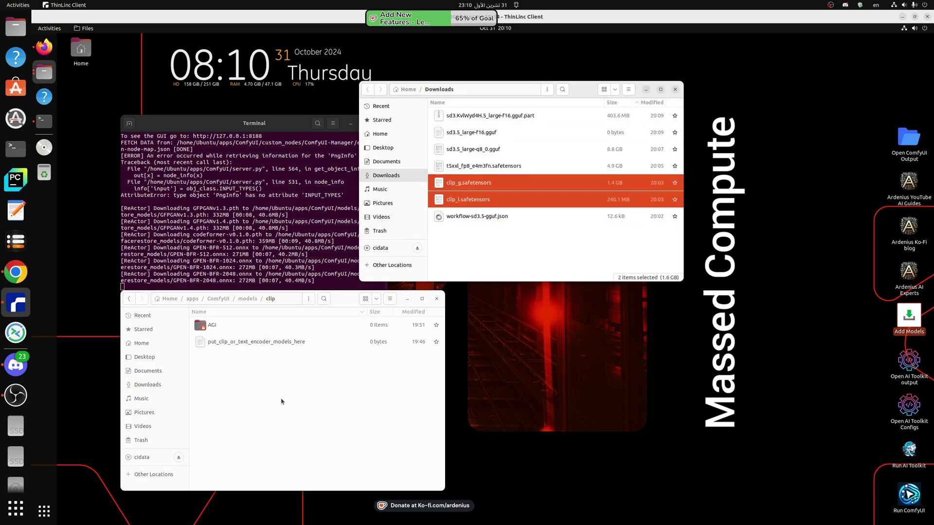
{"action": "right_click", "coordinate": [282, 401]}
{"action": "left_click", "coordinate": [300, 425]}
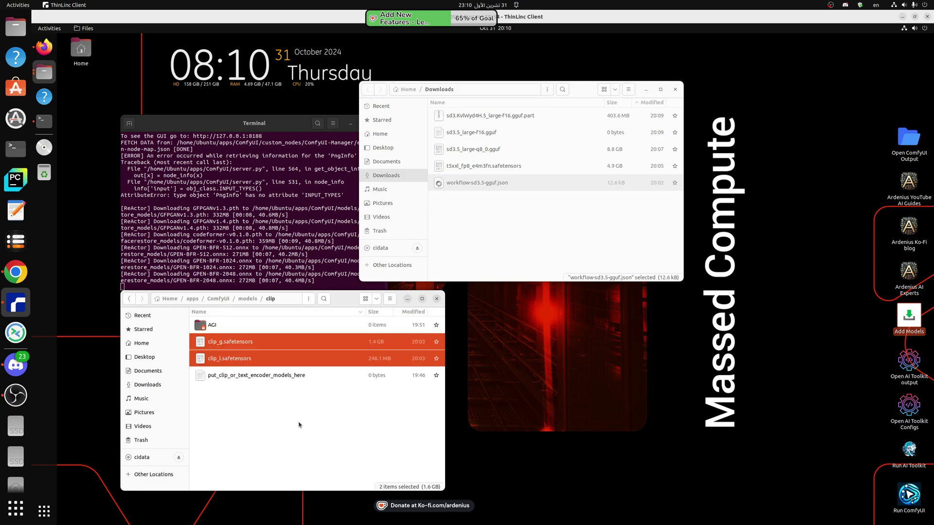
Step: Move t5xxl_fp8_e4m3fn.safetensors from Downloads into models/clip as well
{"action": "left_click", "coordinate": [485, 167]}
{"action": "right_click", "coordinate": [486, 167]}
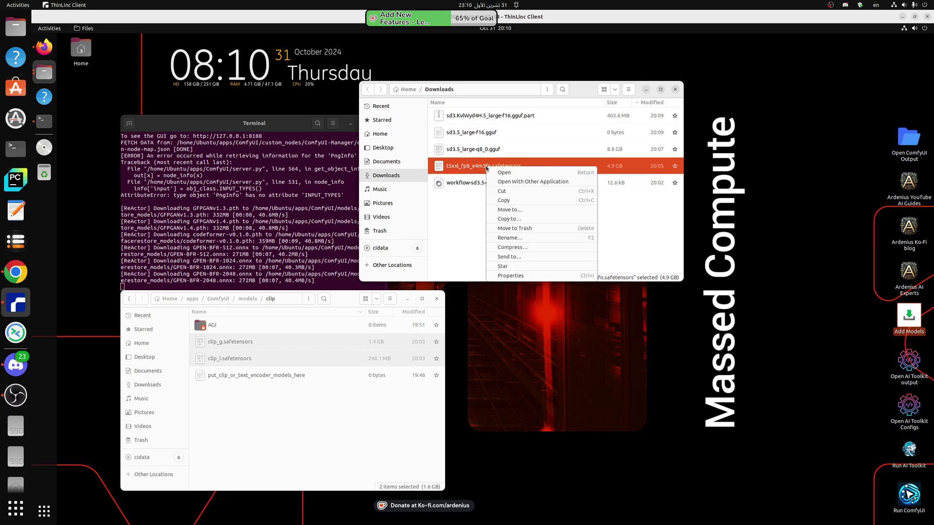
{"action": "left_click", "coordinate": [506, 192]}
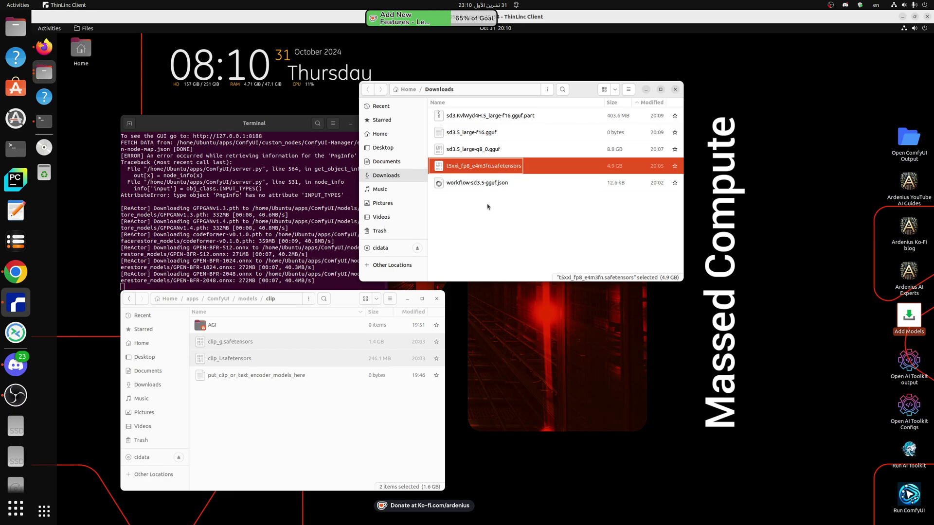
{"action": "right_click", "coordinate": [262, 427]}
{"action": "left_click", "coordinate": [280, 450]}
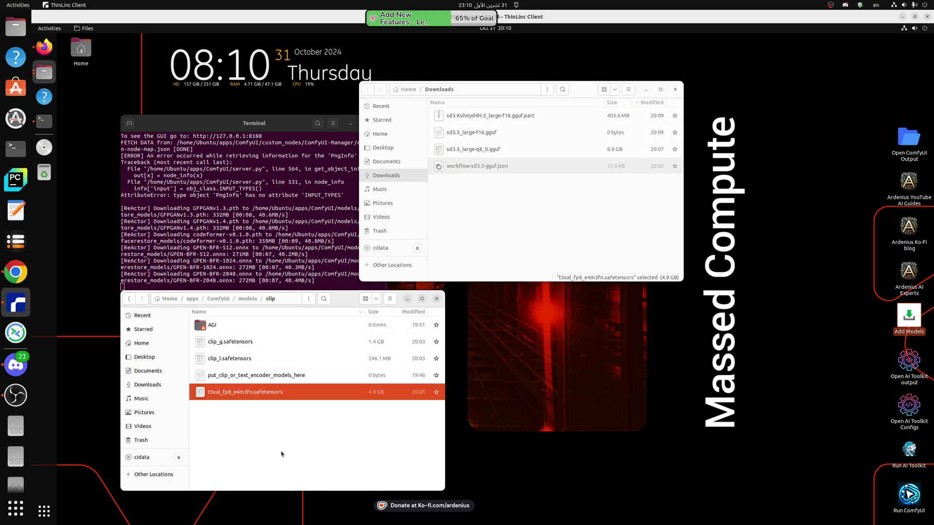
{"action": "left_click", "coordinate": [517, 206]}
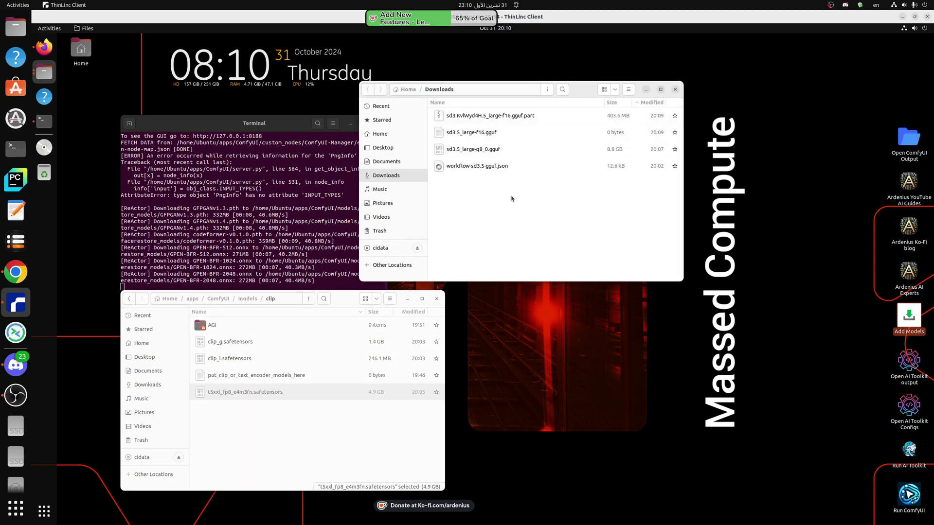
Step: Select the sd3.5_large f16 and q8_0 gguf files in Downloads, then clear the selection
{"action": "left_click", "coordinate": [482, 133]}
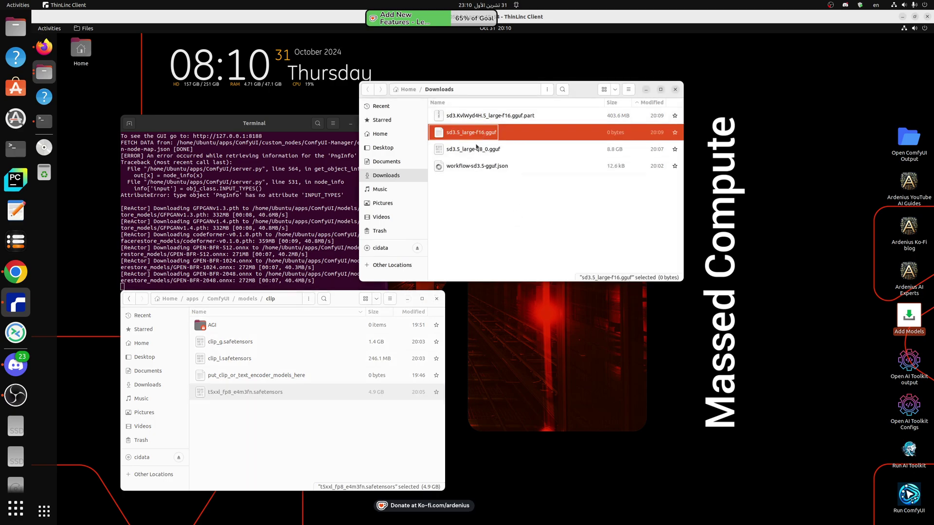
{"action": "left_click", "coordinate": [474, 150], "text": "ctrl"}
{"action": "right_click", "coordinate": [472, 151]}
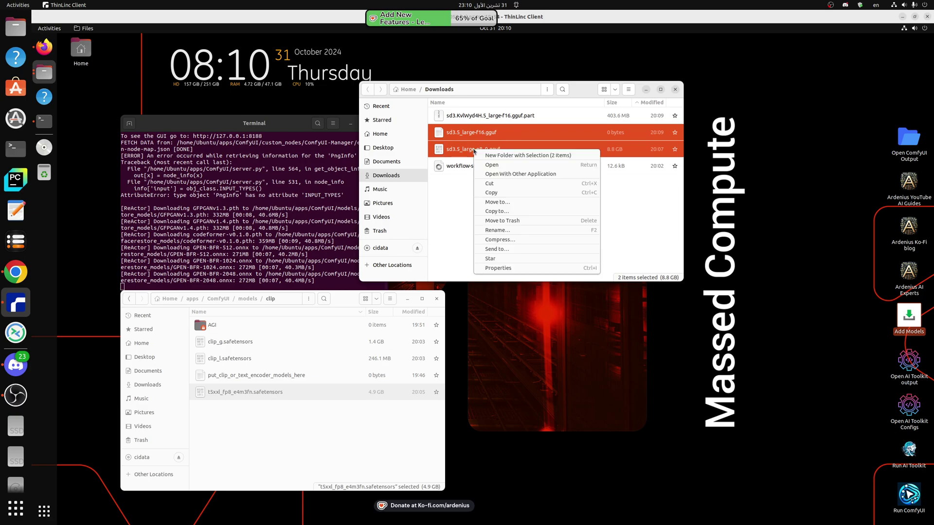
{"action": "left_click", "coordinate": [447, 205]}
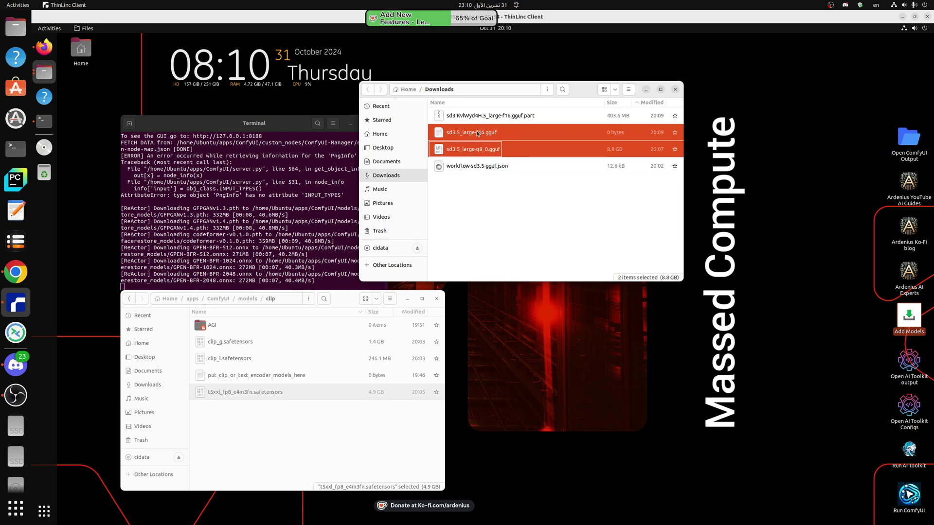
{"action": "left_click", "coordinate": [518, 204]}
Step: Cut sd3.5_large-q8_0.gguf alone and paste it into ComfyUI's models/unet folder
{"action": "left_click", "coordinate": [487, 151]}
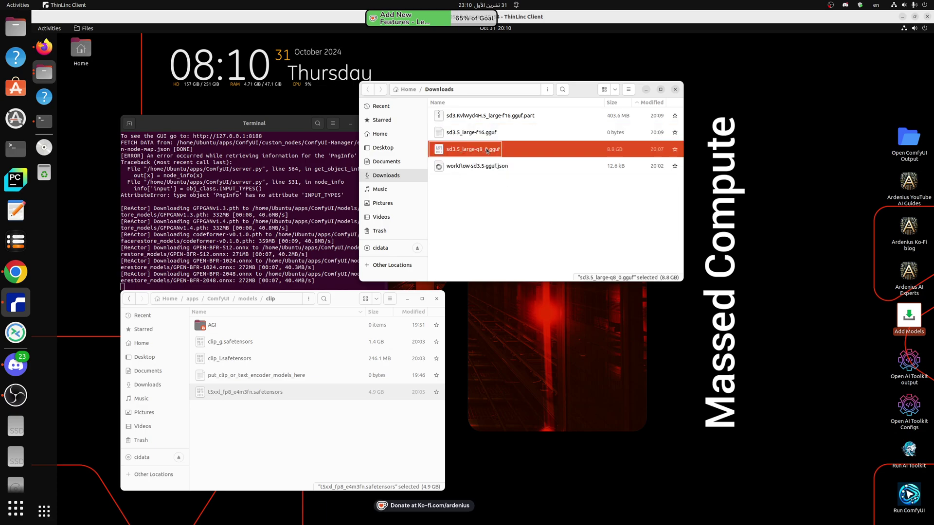
{"action": "right_click", "coordinate": [486, 151]}
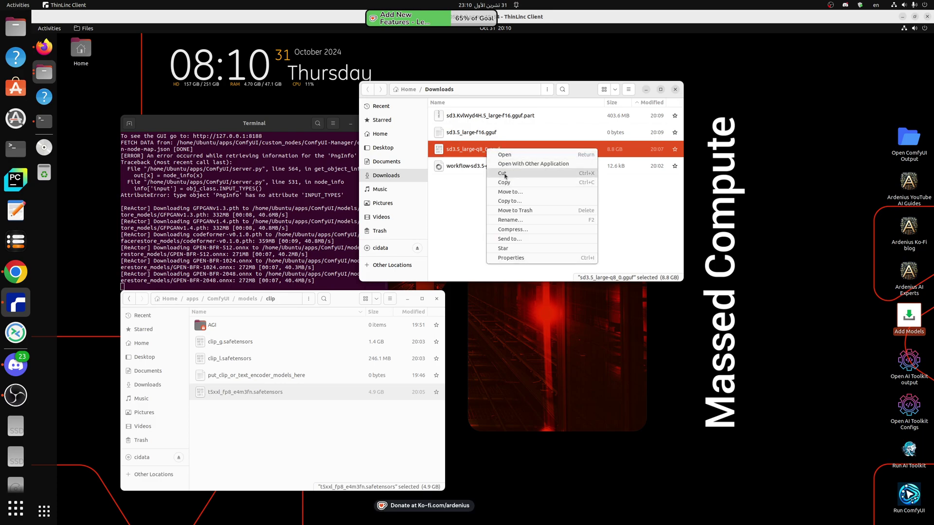
{"action": "left_click", "coordinate": [506, 178]}
{"action": "left_click", "coordinate": [247, 302]}
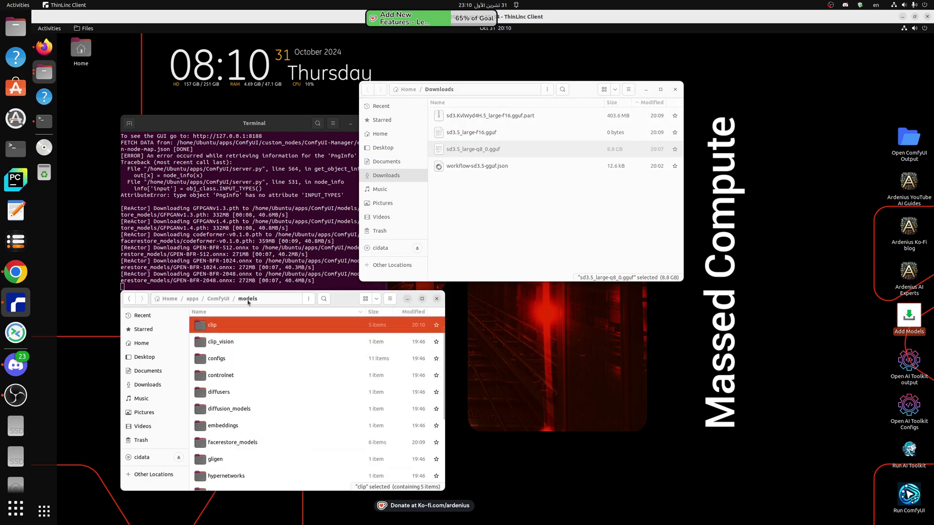
{"action": "scroll", "coordinate": [244, 422], "scroll_direction": "down", "scroll_amount": 5}
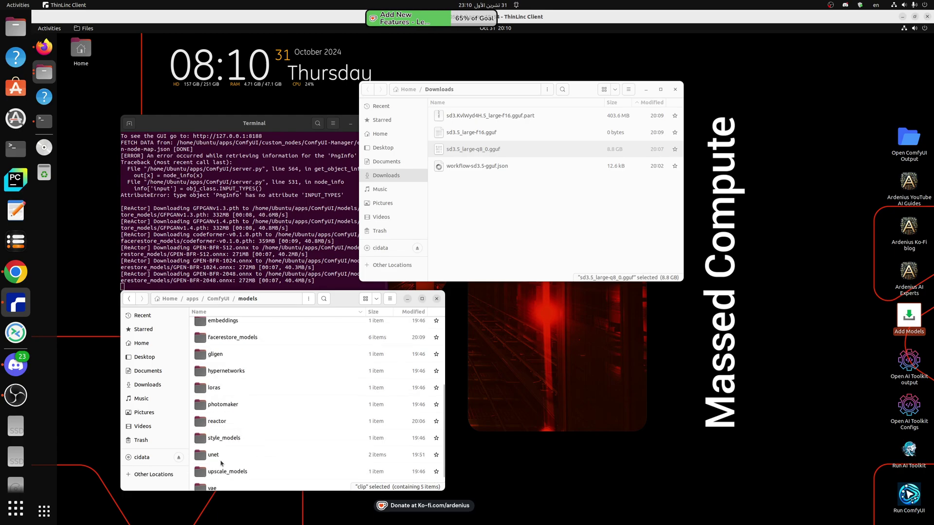
{"action": "double_click", "coordinate": [213, 456]}
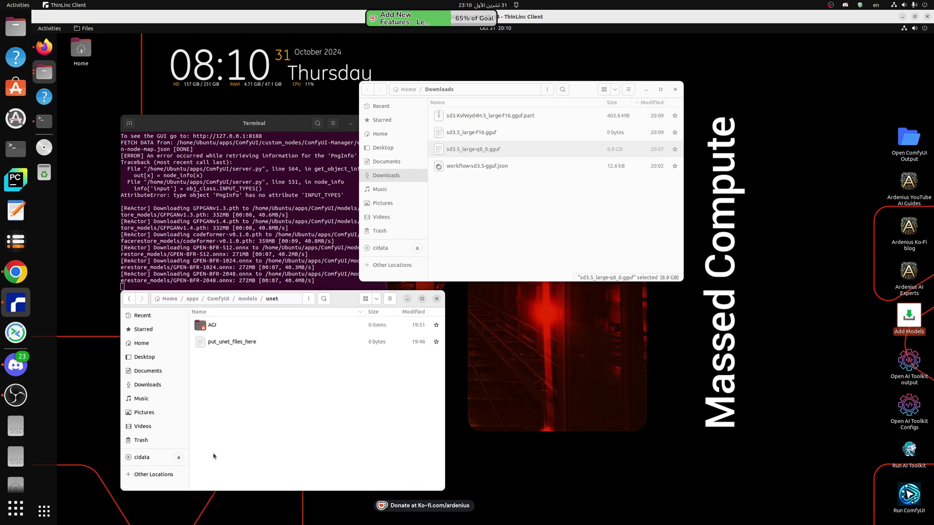
{"action": "right_click", "coordinate": [242, 388]}
{"action": "left_click", "coordinate": [259, 412]}
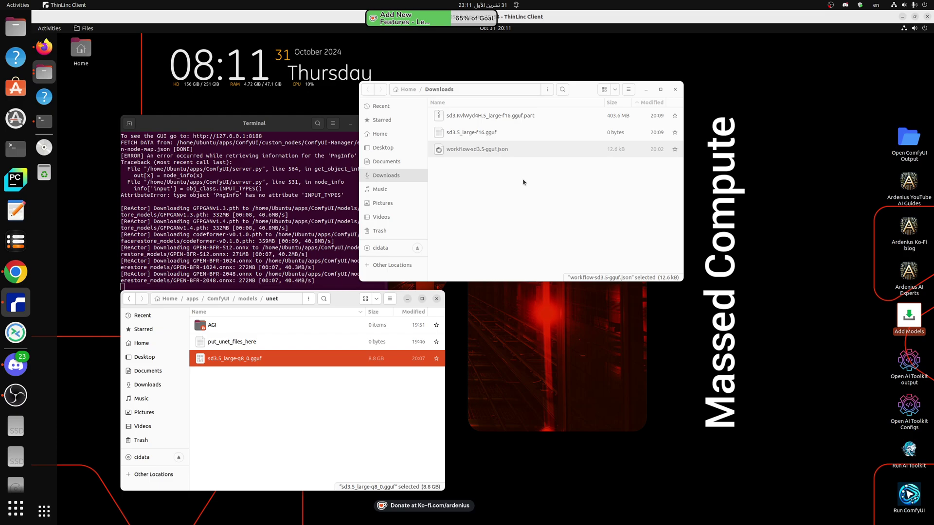
Step: Reveal the finished diffusion_pytorch_model.safetensors download from Firefox's downloads list in the Downloads folder
{"action": "key", "text": "alt+Tab"}
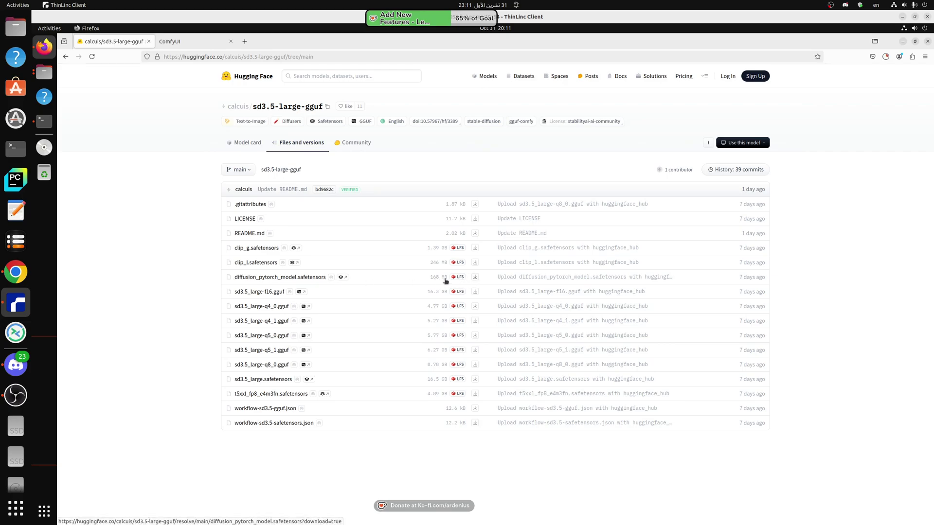
{"action": "left_click", "coordinate": [886, 57]}
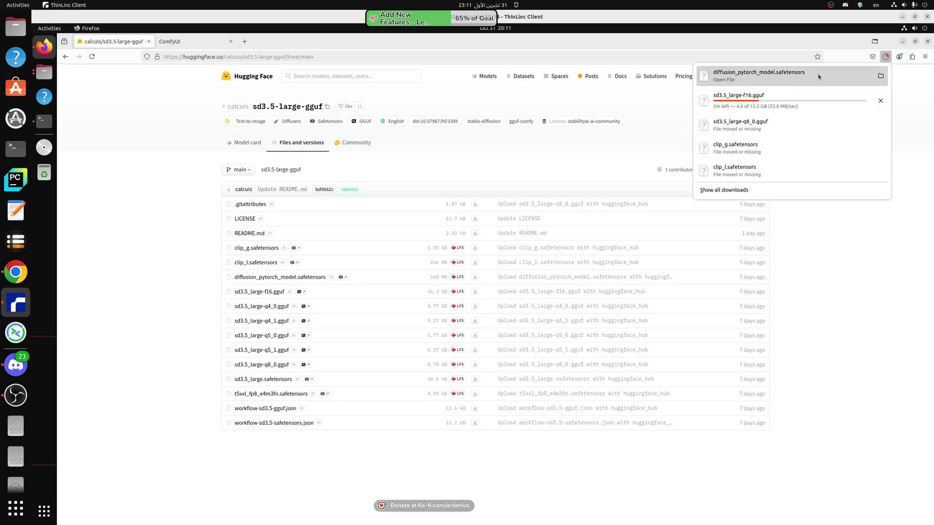
{"action": "left_click", "coordinate": [881, 77]}
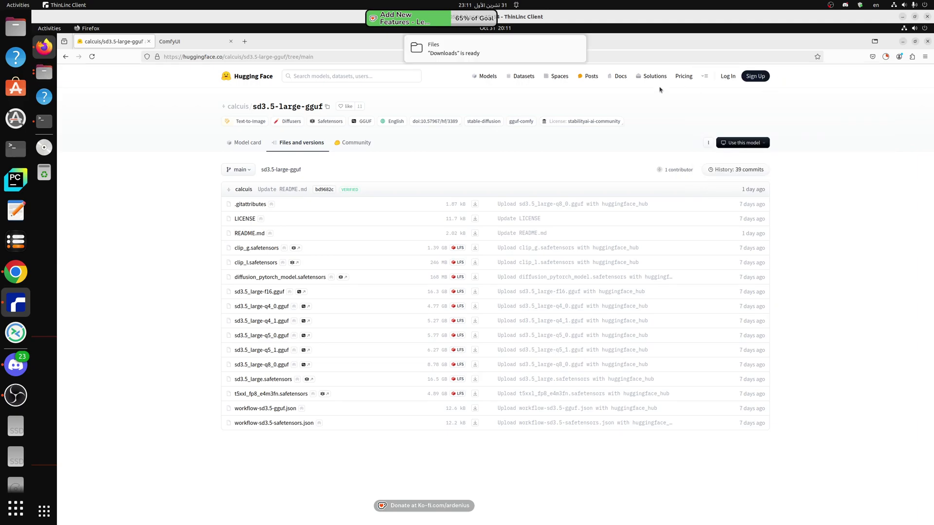
{"action": "left_click", "coordinate": [491, 48]}
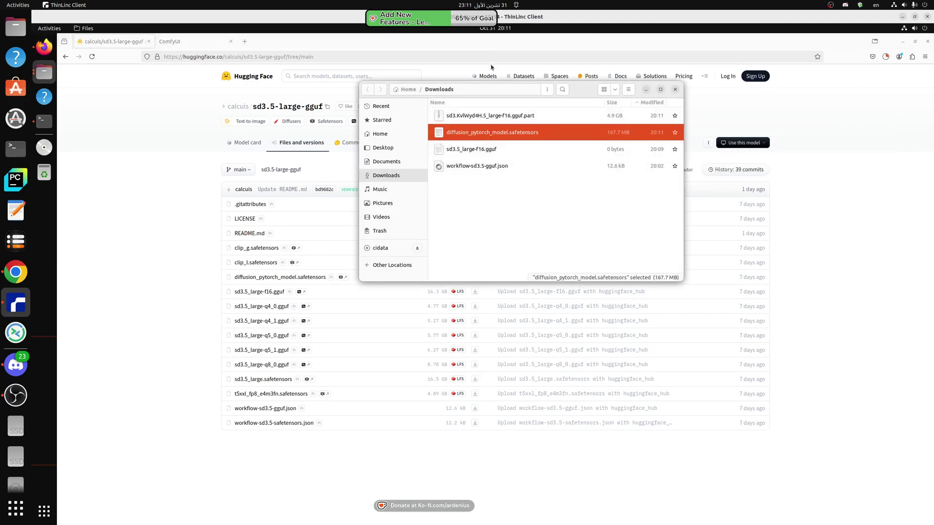
Step: Rename diffusion_pytorch_model.safetensors to sd35_vae.safetensors
{"action": "right_click", "coordinate": [473, 134]}
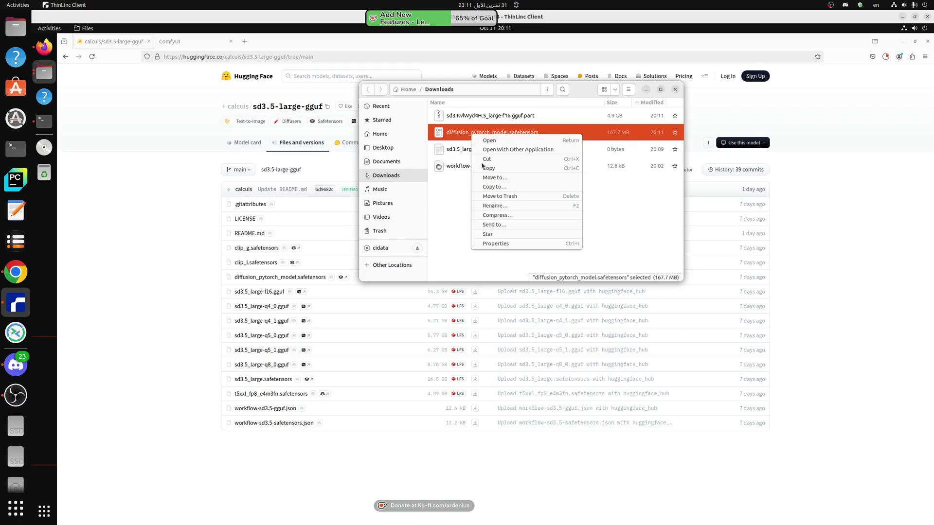
{"action": "left_click", "coordinate": [494, 207]}
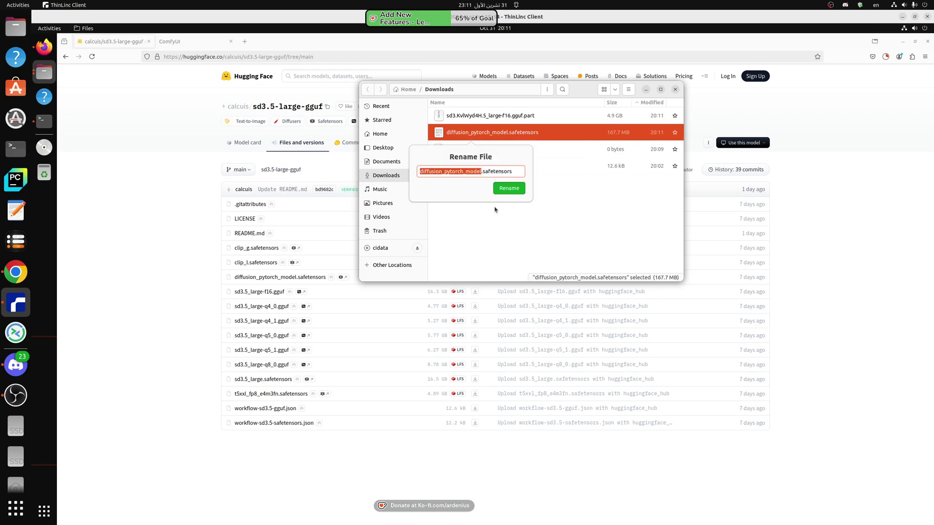
{"action": "type", "text": "sd"}
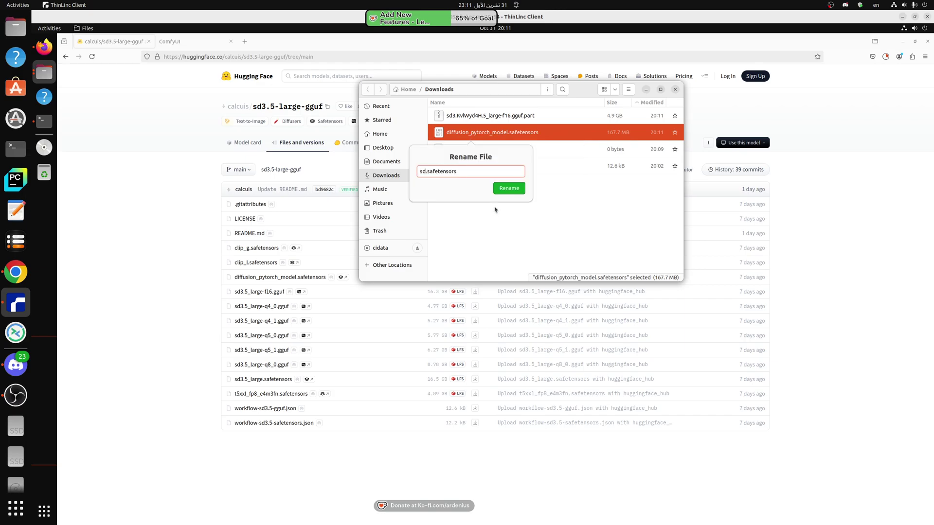
{"action": "type", "text": "35_vae"}
{"action": "key", "text": "Return"}
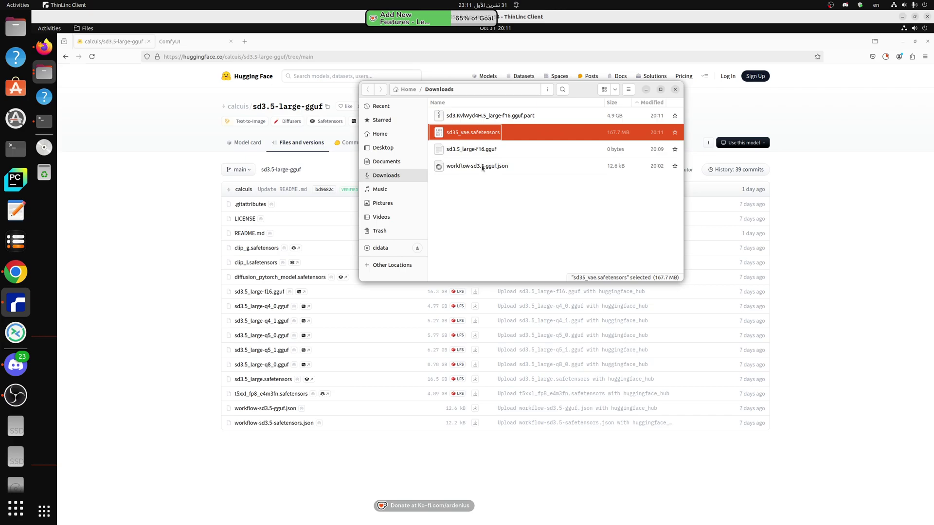
Step: Move sd35_vae.safetensors into ComfyUI's models/vae folder and return to the ComfyUI browser tab
{"action": "right_click", "coordinate": [469, 137]}
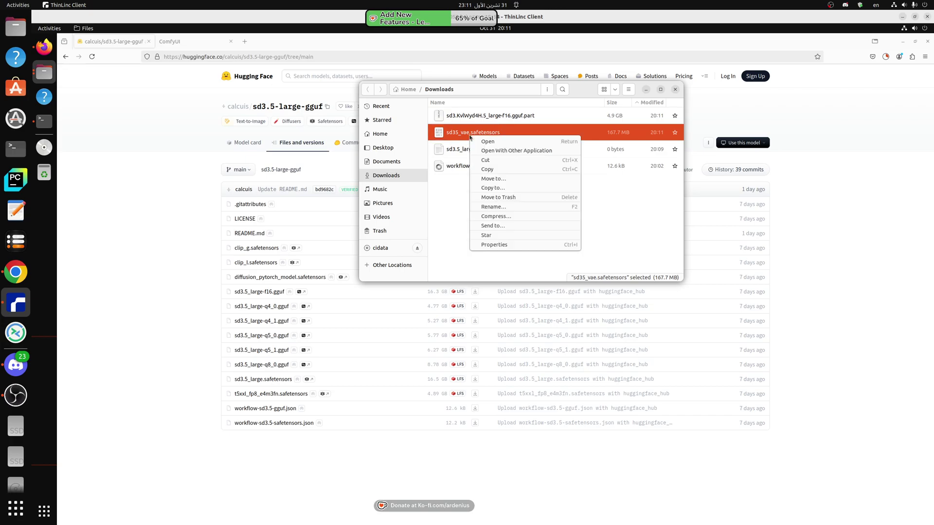
{"action": "left_click", "coordinate": [484, 162]}
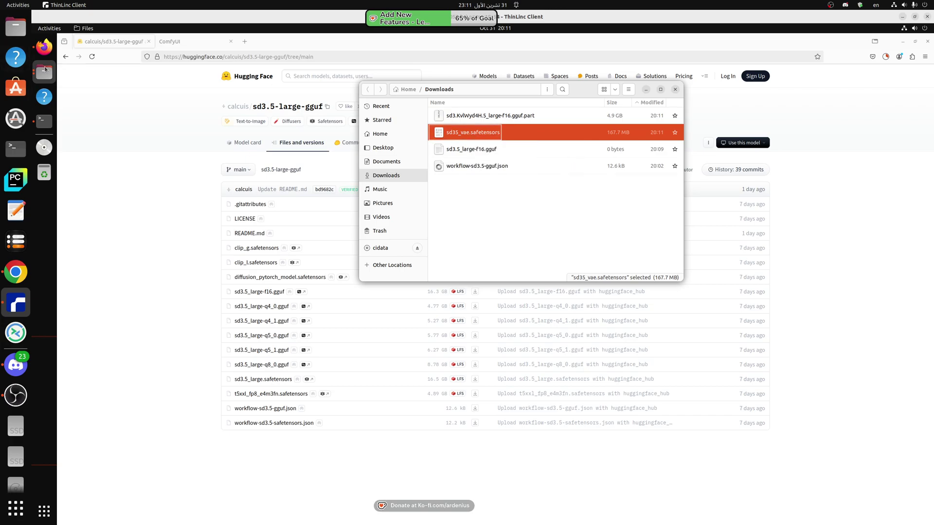
{"action": "left_click", "coordinate": [45, 69]}
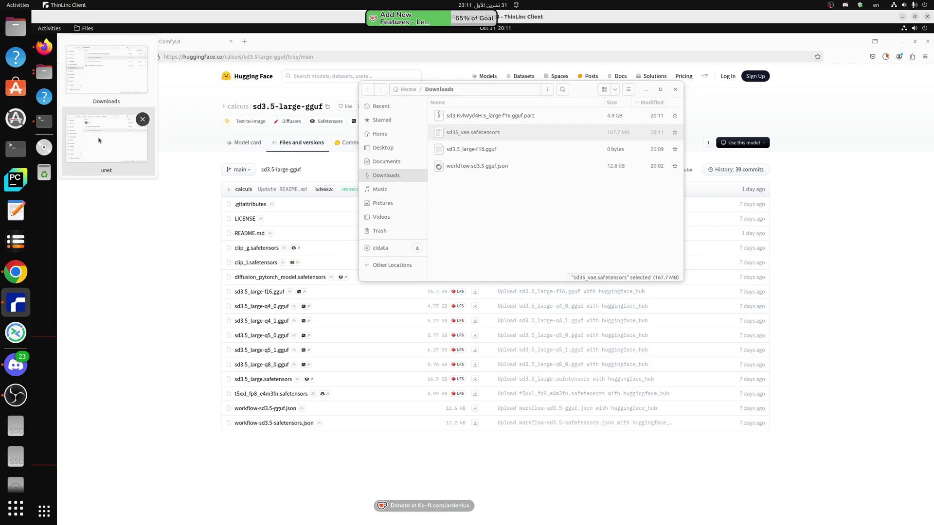
{"action": "left_click", "coordinate": [99, 141]}
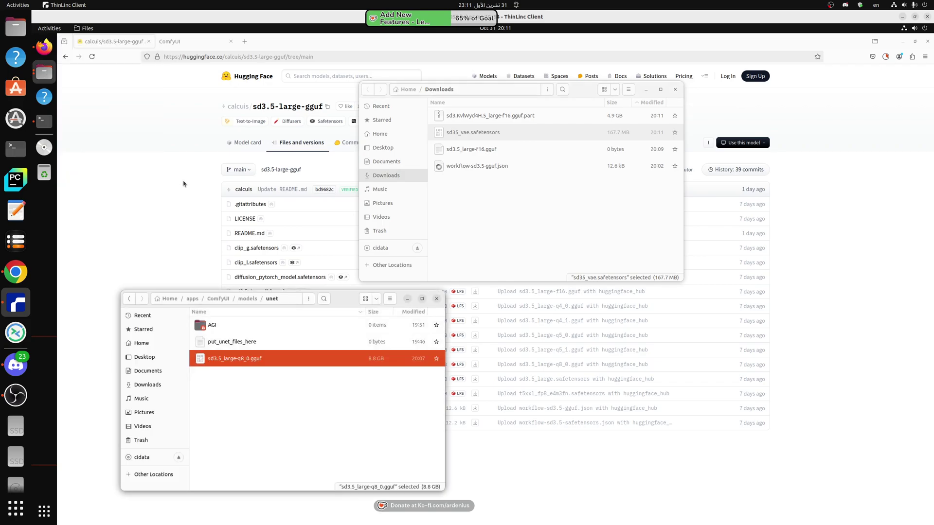
{"action": "left_click", "coordinate": [247, 299]}
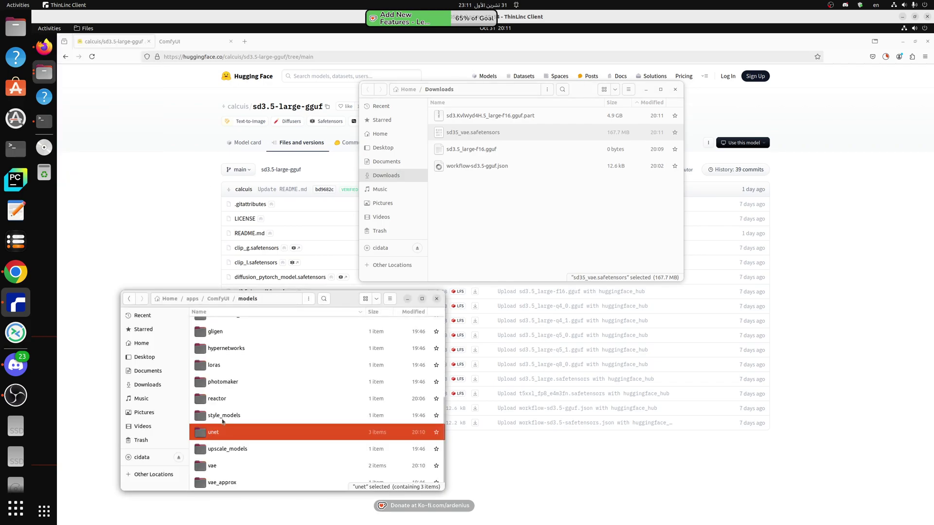
{"action": "double_click", "coordinate": [219, 464]}
{"action": "right_click", "coordinate": [258, 390]}
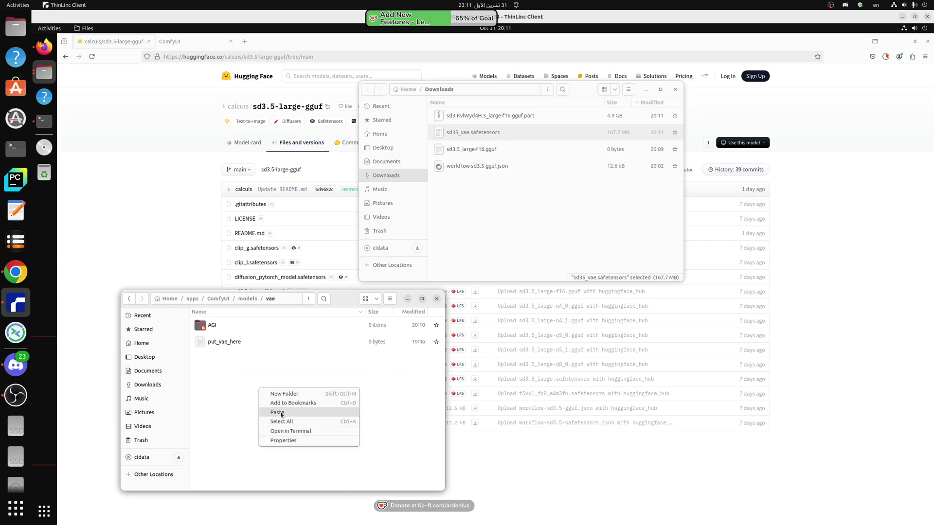
{"action": "left_click", "coordinate": [277, 410]}
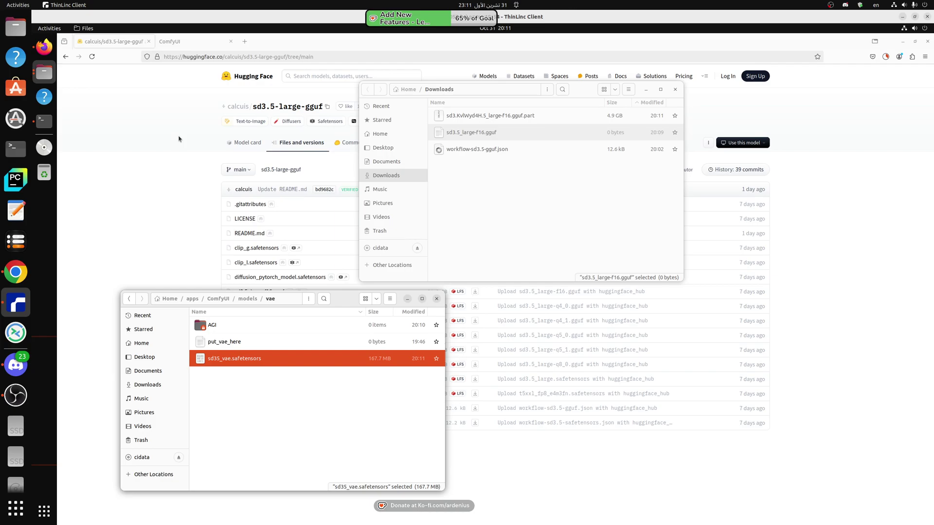
{"action": "left_click", "coordinate": [182, 43]}
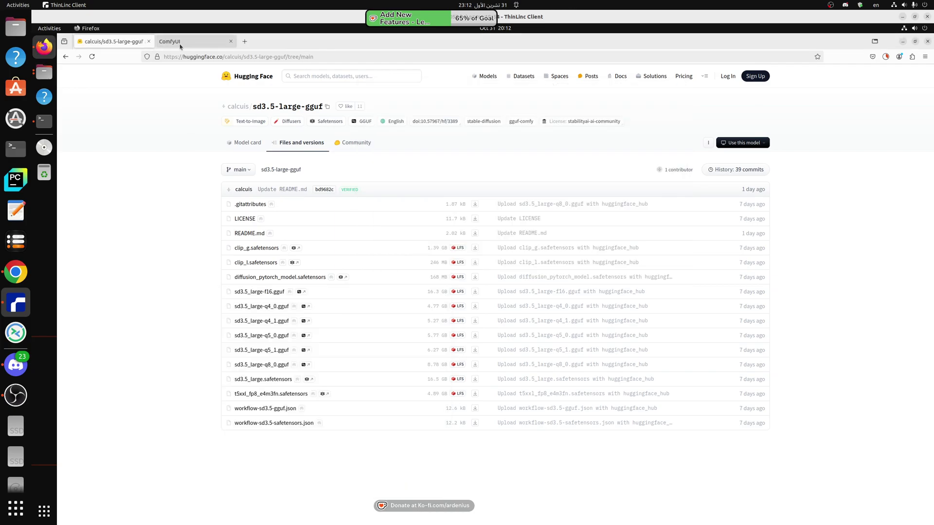
{"action": "left_click", "coordinate": [181, 43]}
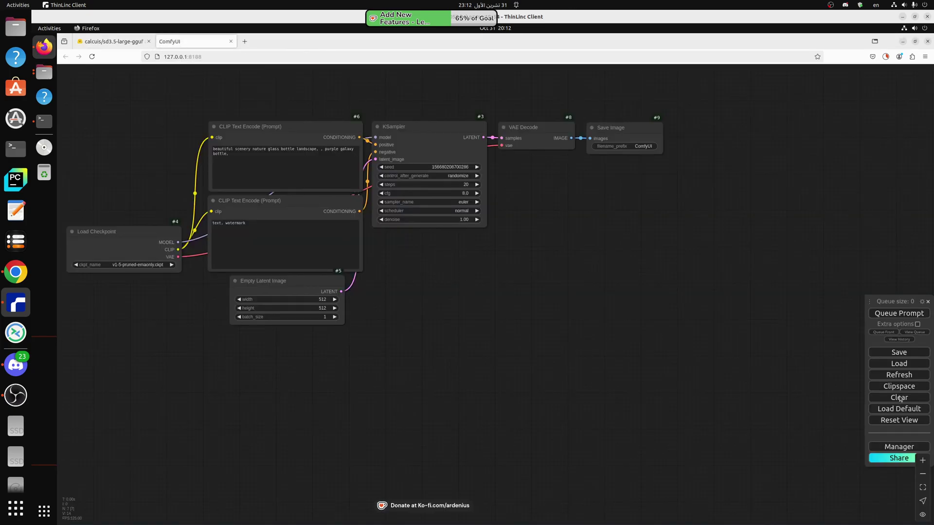
Step: Pick workflow-sd3.5-gguf.json from Downloads in ComfyUI's Load file dialog
{"action": "left_click", "coordinate": [899, 364]}
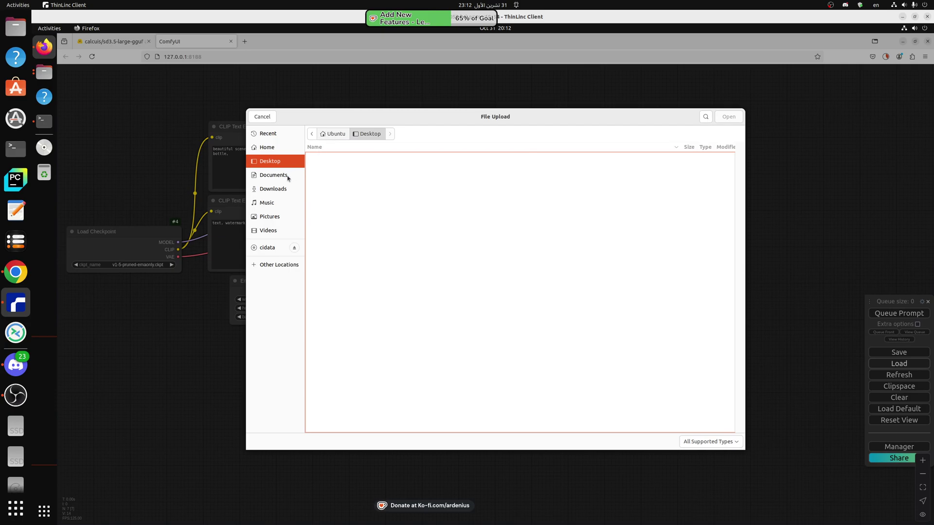
{"action": "left_click", "coordinate": [272, 189]}
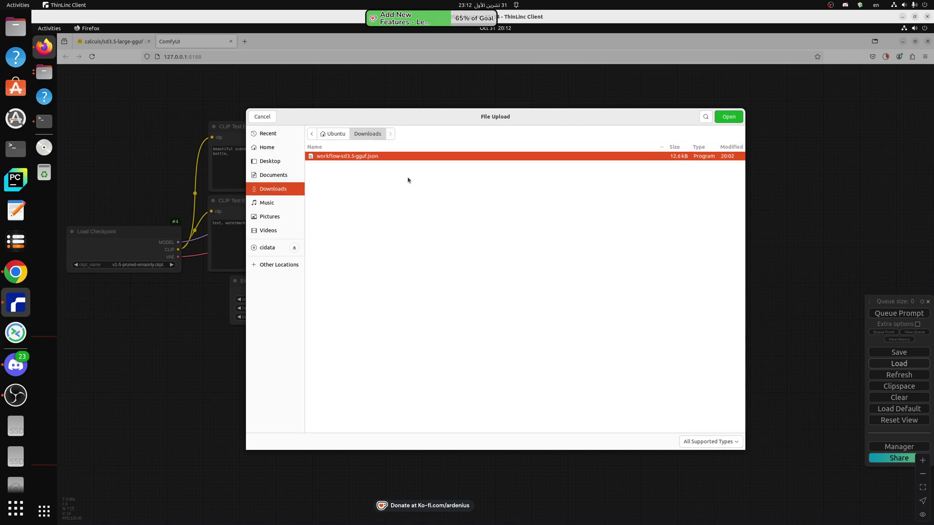
{"action": "left_click", "coordinate": [729, 121]}
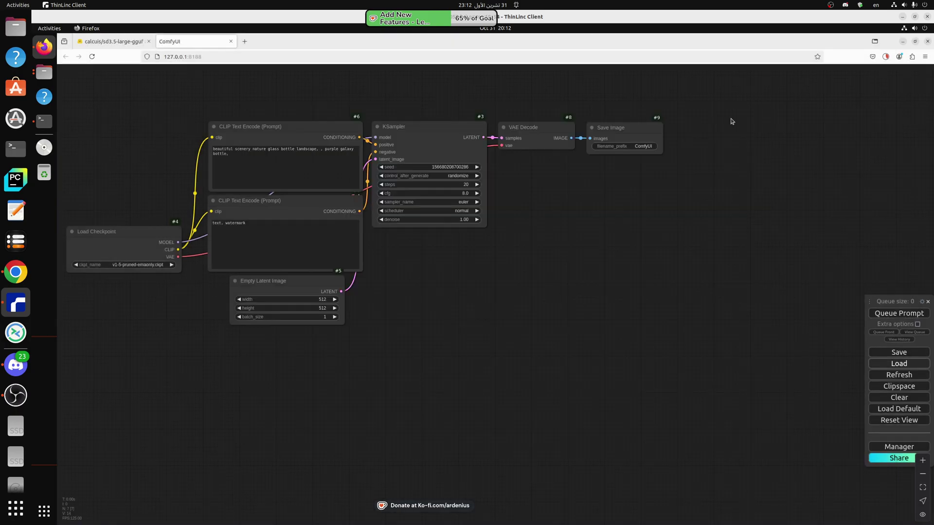
Step: Pan to the workflow's loader nodes and refresh so the newly installed models are listed
{"action": "left_click_drag", "start_coordinate": [374, 210], "coordinate": [661, 373]}
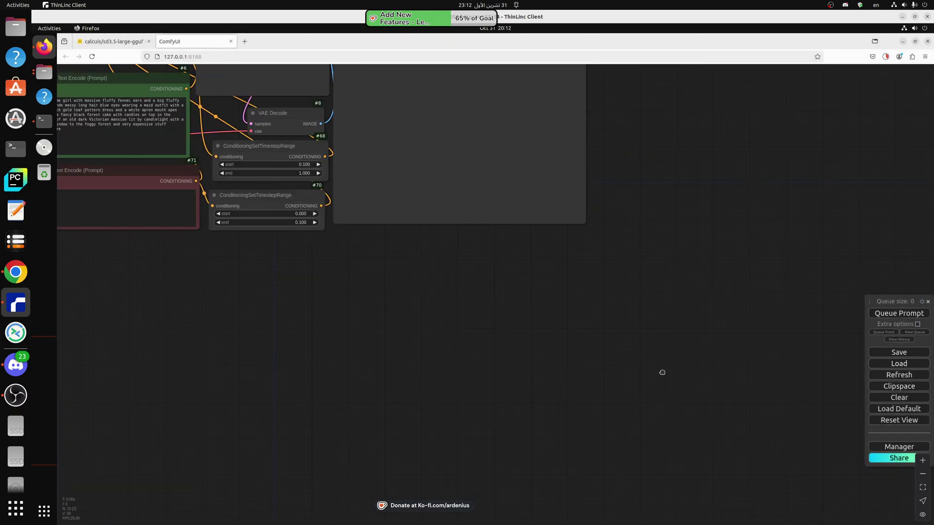
{"action": "left_click_drag", "start_coordinate": [462, 304], "coordinate": [592, 407]}
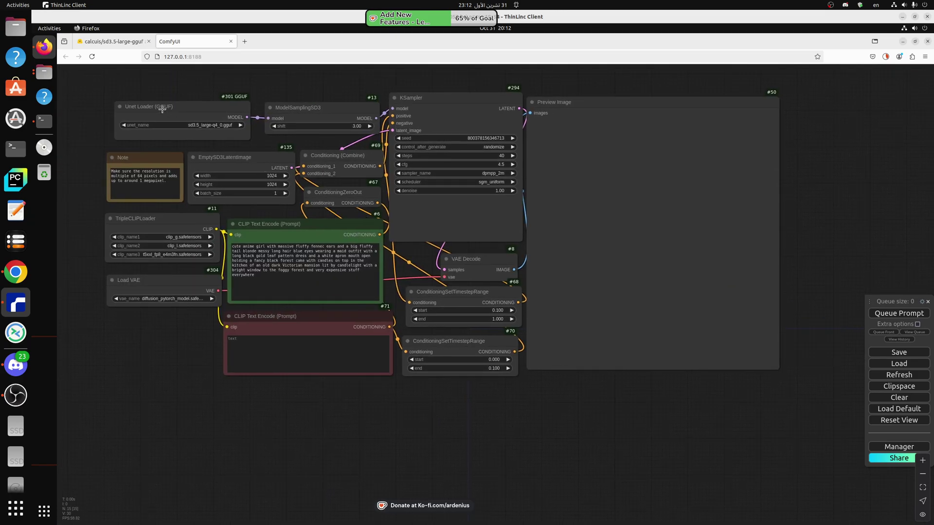
{"action": "left_click_drag", "start_coordinate": [162, 110], "coordinate": [158, 110]}
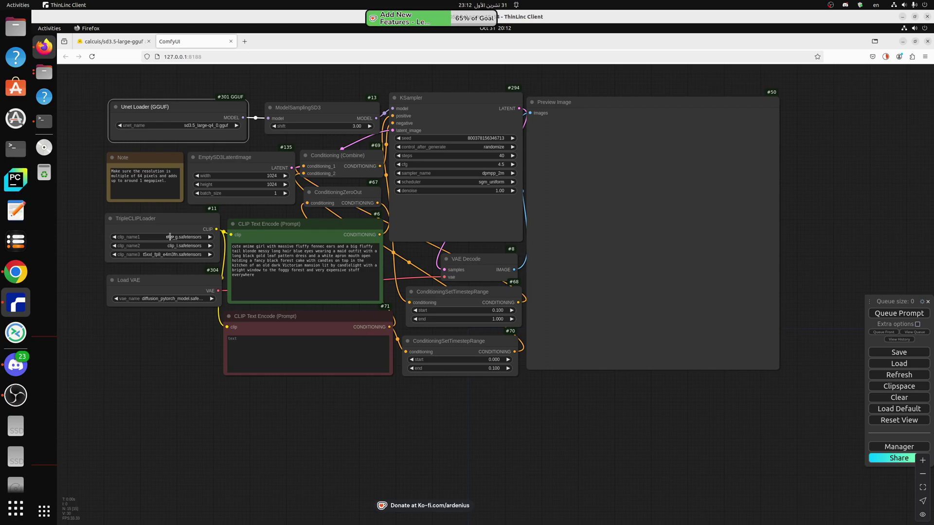
{"action": "left_click", "coordinate": [895, 375]}
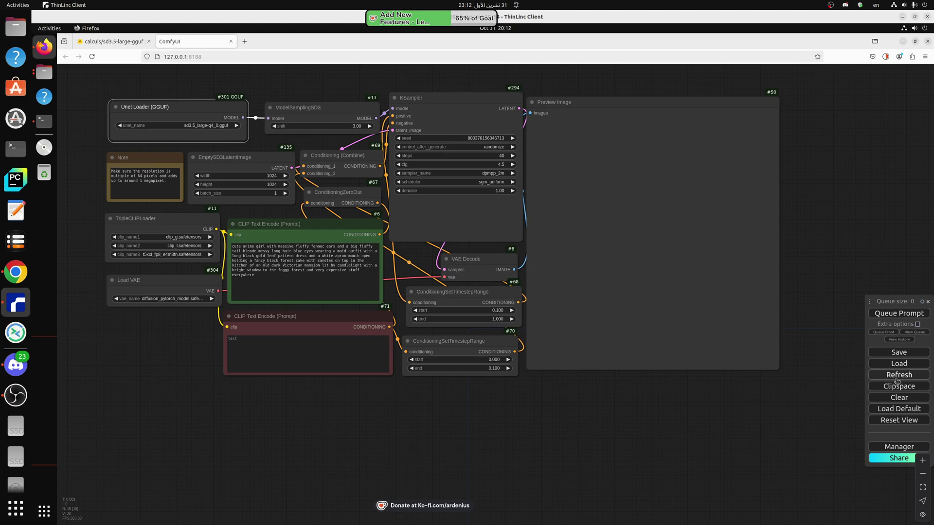
Step: Set TripleCLIPLoader to clip_g, clip_l and t5xxl_fp8_e4m3fn safetensors
{"action": "left_click", "coordinate": [168, 237]}
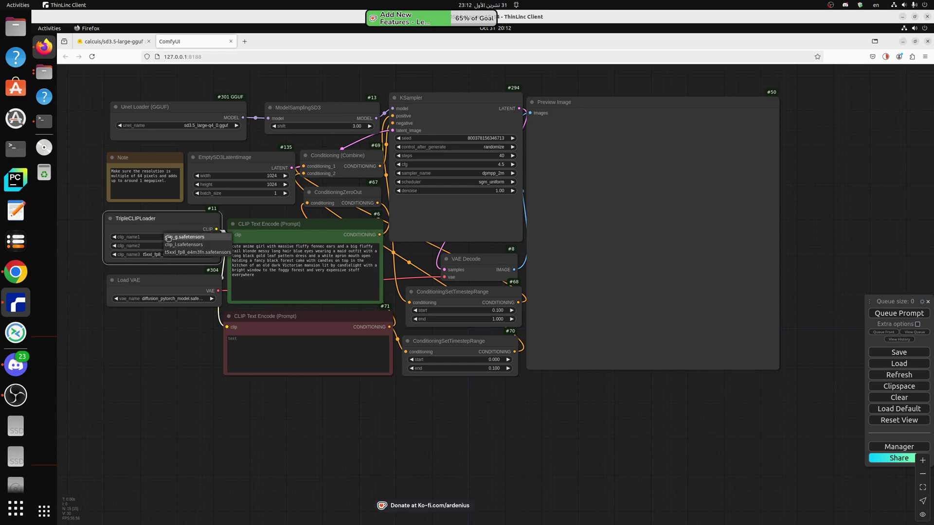
{"action": "left_click", "coordinate": [176, 238]}
{"action": "left_click", "coordinate": [169, 245]}
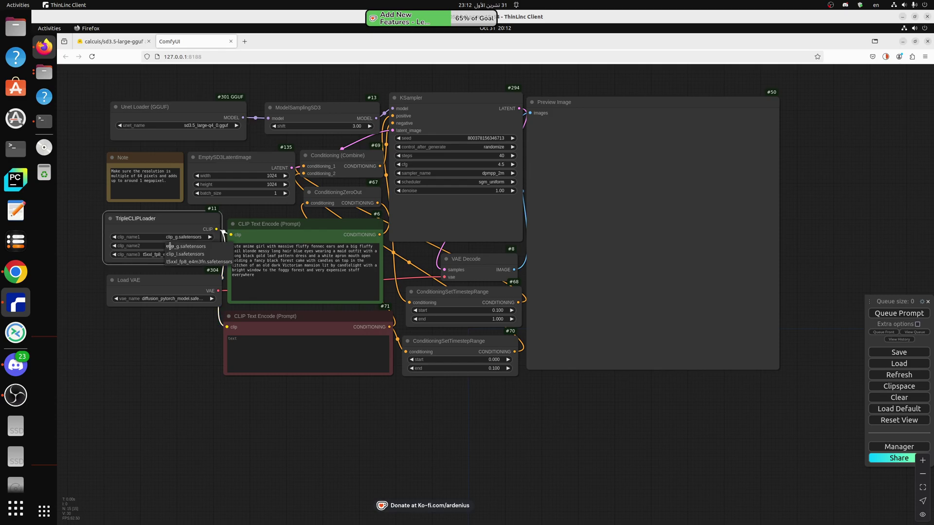
{"action": "left_click", "coordinate": [181, 254]}
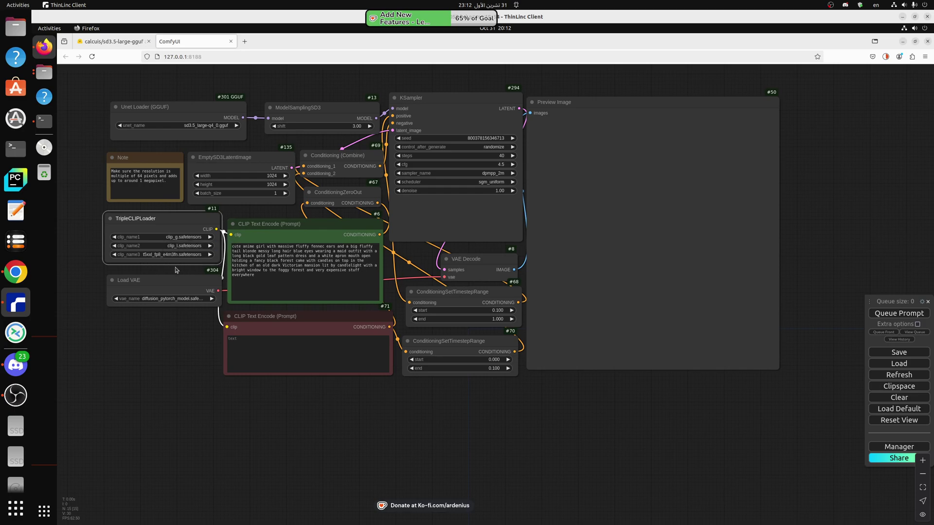
{"action": "left_click", "coordinate": [162, 251]}
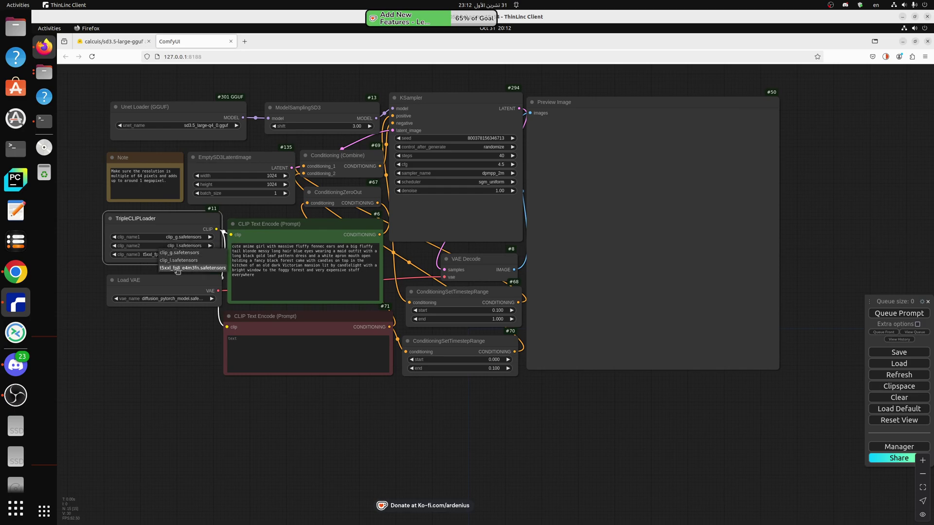
{"action": "left_click", "coordinate": [178, 269]}
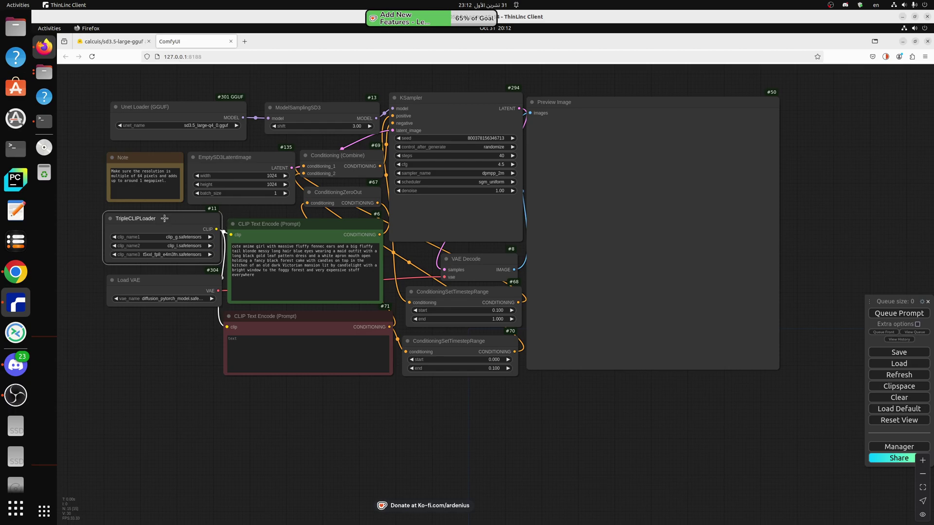
Step: Set Load VAE to sd35_vae.safetensors and the Unet Loader to sd3.5_large-q8_0.gguf
{"action": "left_click_drag", "start_coordinate": [165, 218], "coordinate": [157, 219]}
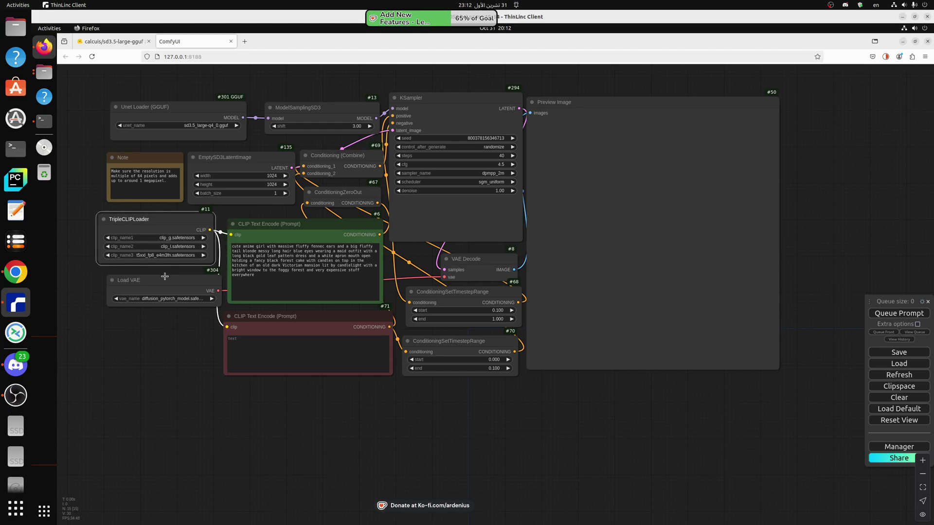
{"action": "left_click_drag", "start_coordinate": [153, 280], "coordinate": [147, 279]}
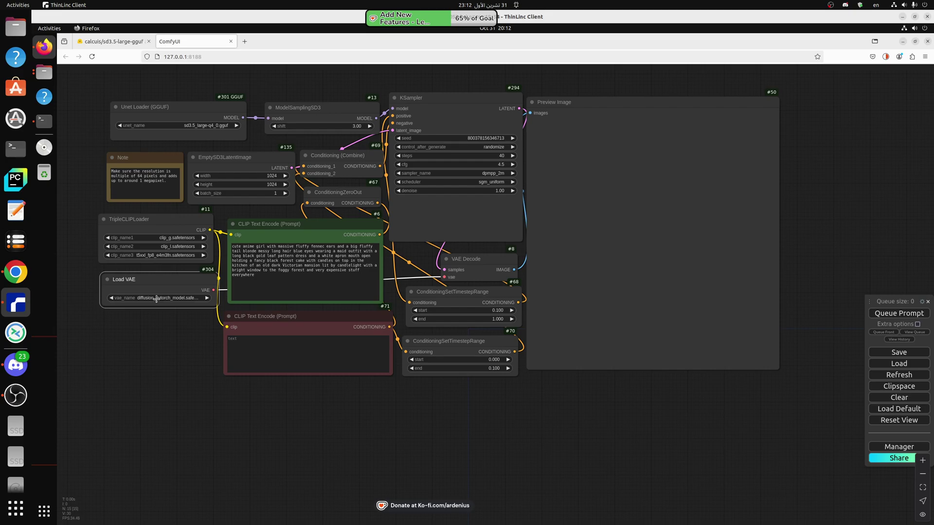
{"action": "left_click", "coordinate": [156, 298]}
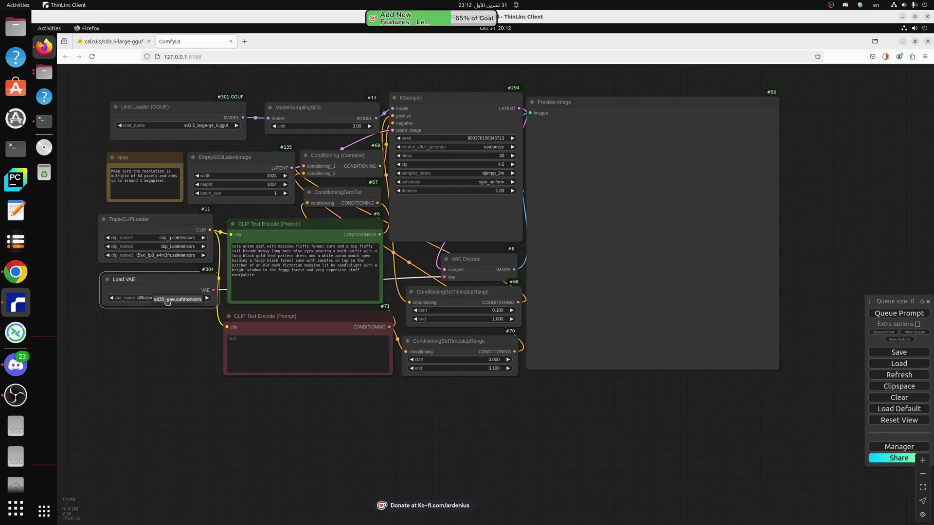
{"action": "left_click", "coordinate": [167, 300]}
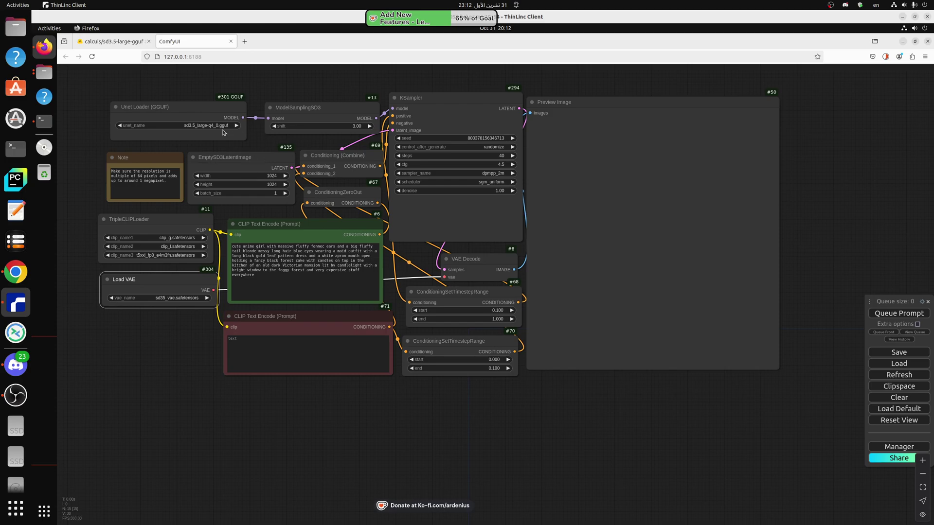
{"action": "left_click", "coordinate": [191, 125]}
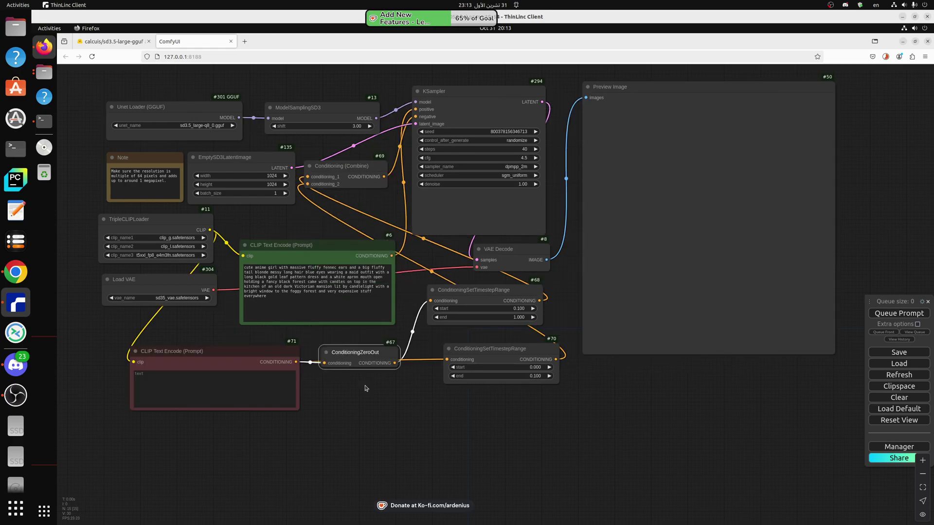
Step: Move ConditioningZeroOut down, nudge ConditioningSetTimestepRange #70 left and Conditioning (Combine) down
{"action": "left_click_drag", "start_coordinate": [360, 340], "coordinate": [362, 387]}
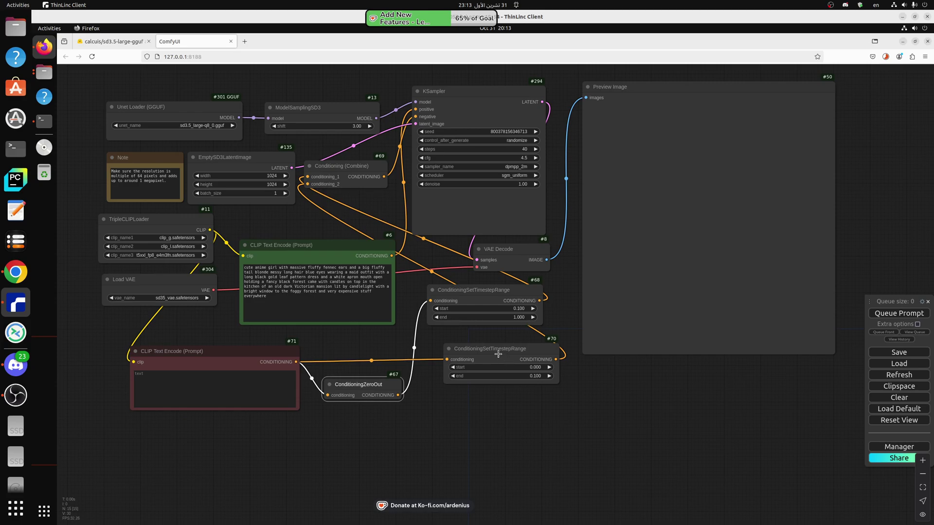
{"action": "left_click_drag", "start_coordinate": [488, 358], "coordinate": [480, 358]}
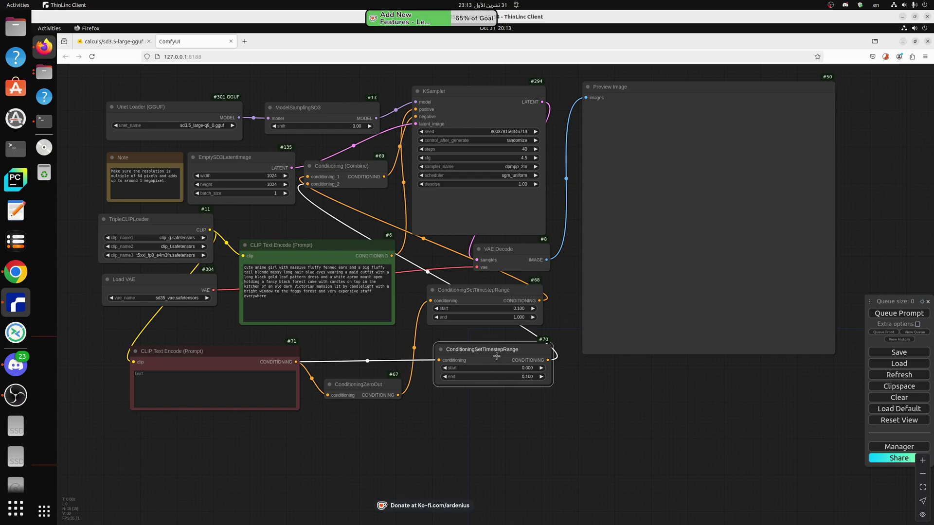
{"action": "left_click_drag", "start_coordinate": [492, 353], "coordinate": [487, 353]}
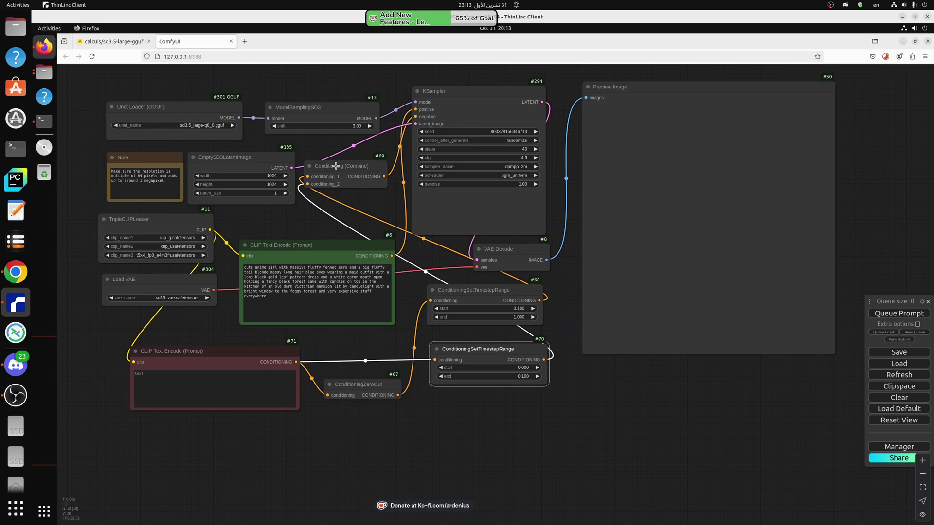
{"action": "left_click_drag", "start_coordinate": [341, 178], "coordinate": [342, 195]}
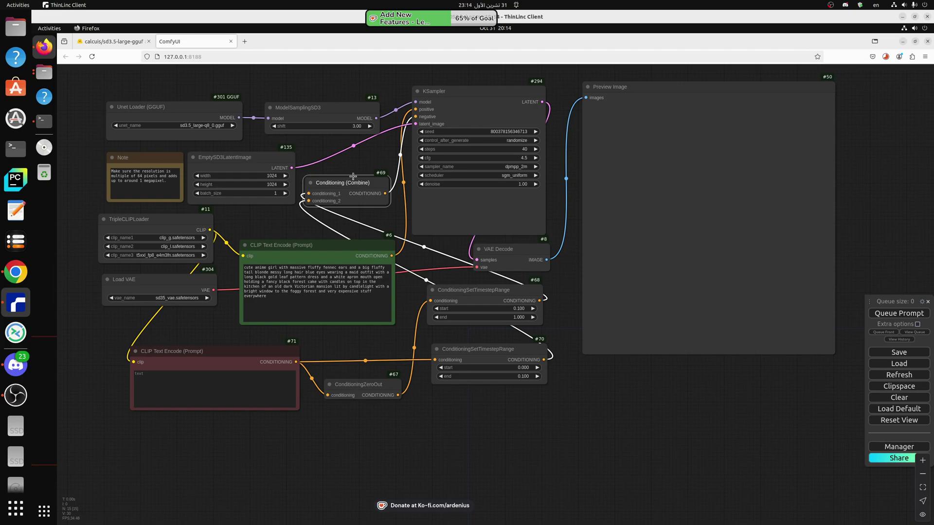
{"action": "left_click_drag", "start_coordinate": [344, 185], "coordinate": [345, 188]}
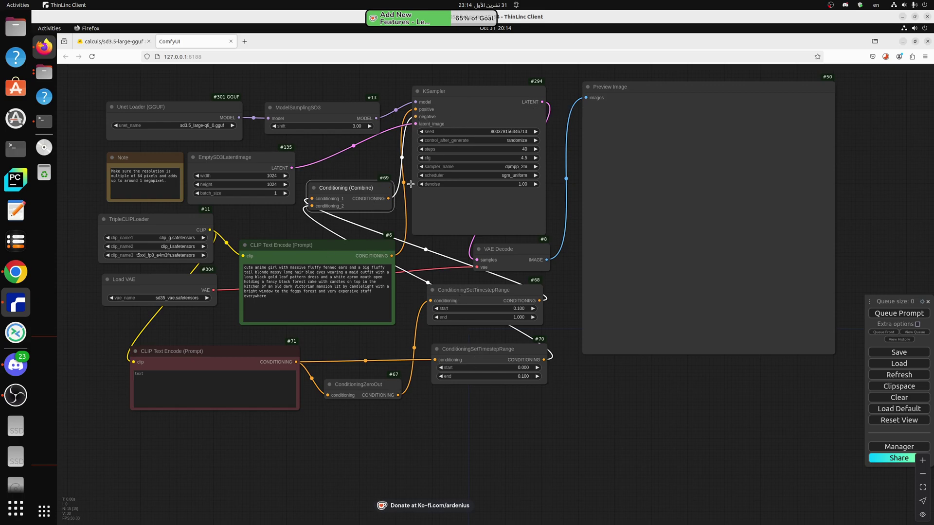
Step: Check the prompt and KSampler links, then nudge ModelSamplingSD3 and EmptySD3LatentImage
{"action": "left_click", "coordinate": [317, 252]}
{"action": "left_click", "coordinate": [463, 115]}
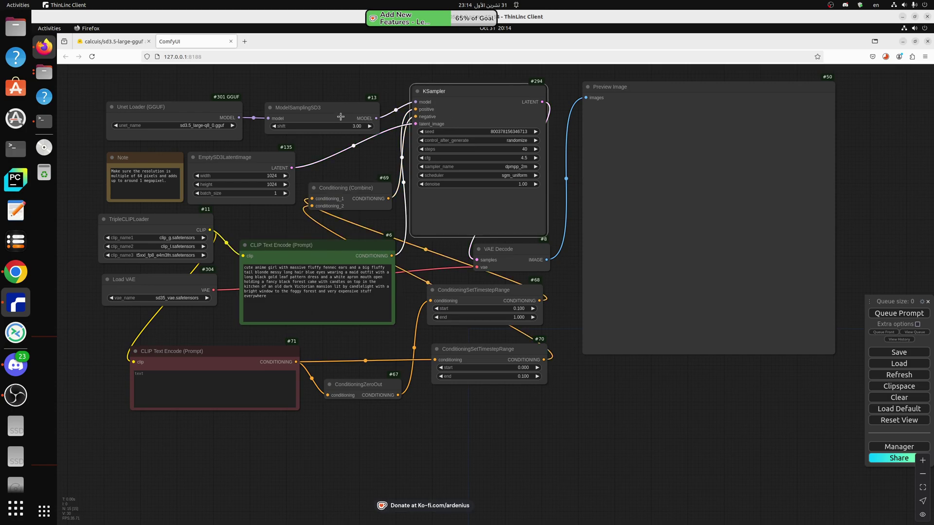
{"action": "left_click", "coordinate": [306, 111]}
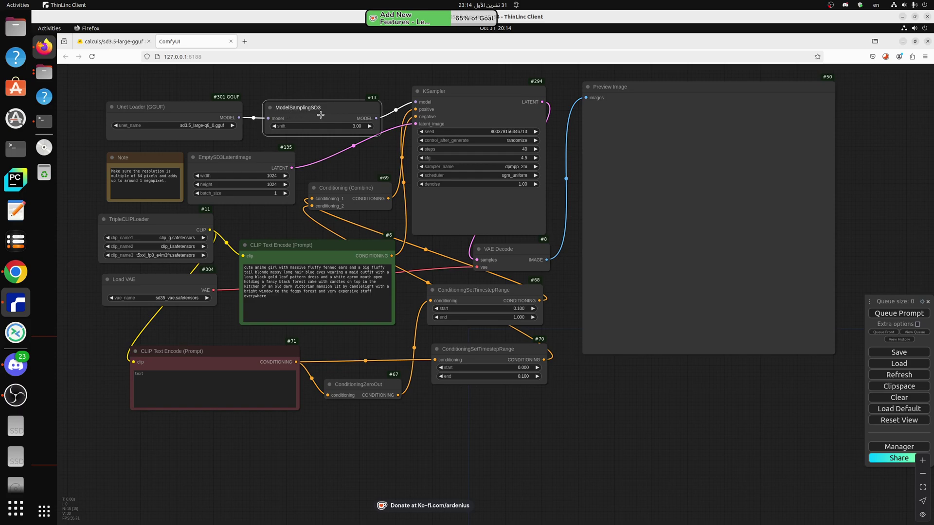
{"action": "left_click_drag", "start_coordinate": [318, 113], "coordinate": [315, 110]}
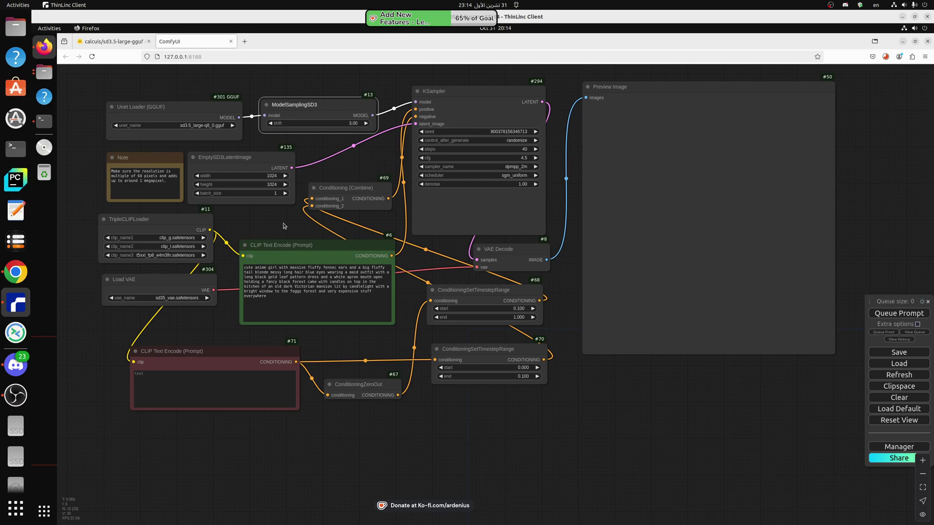
{"action": "left_click_drag", "start_coordinate": [243, 157], "coordinate": [248, 155]}
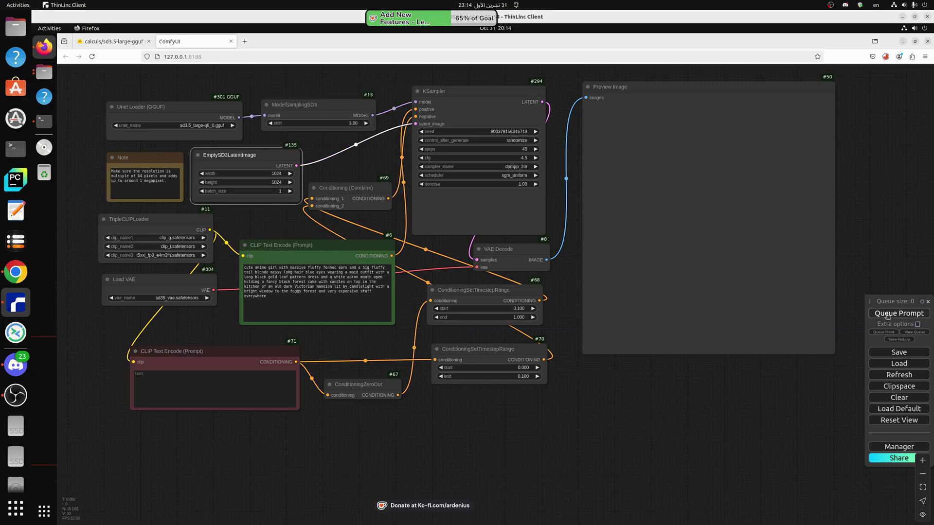
Step: Queue the workflow, dismiss the float8_e4m3fn error, switch clip_name3 to clip_l.safetensors and requeue
{"action": "left_click", "coordinate": [887, 314]}
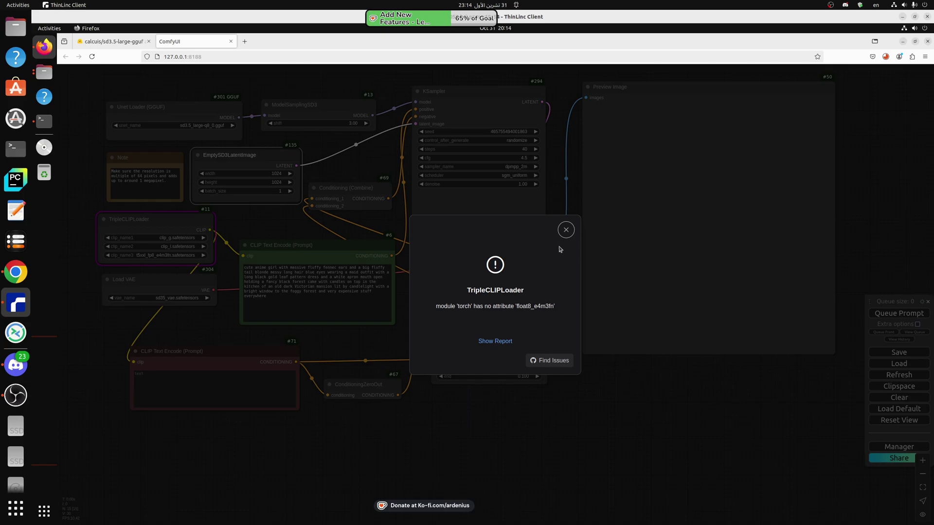
{"action": "left_click", "coordinate": [566, 230]}
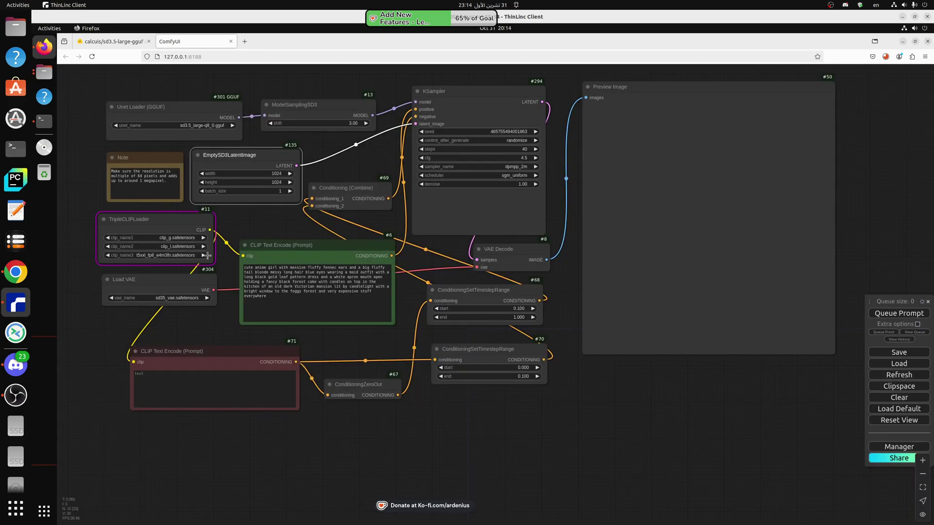
{"action": "left_click", "coordinate": [138, 256]}
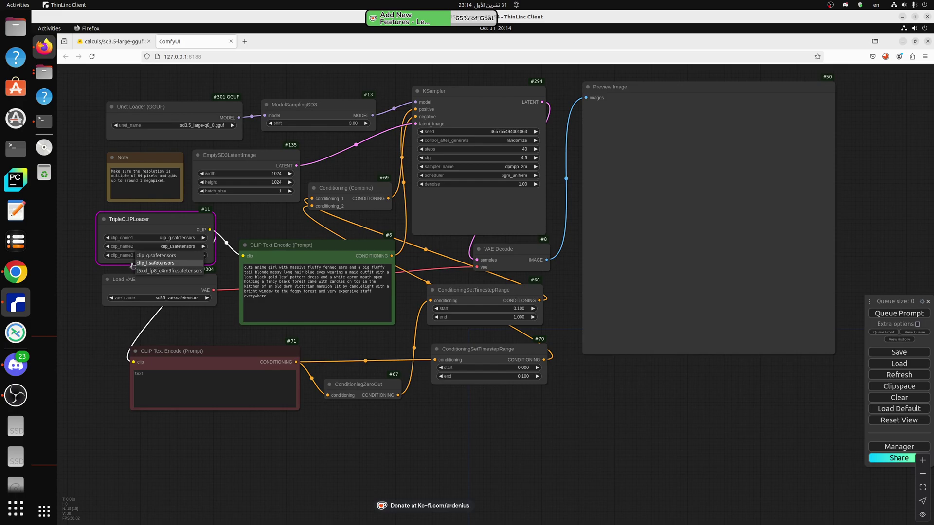
{"action": "left_click", "coordinate": [132, 264]}
{"action": "left_click", "coordinate": [125, 256]}
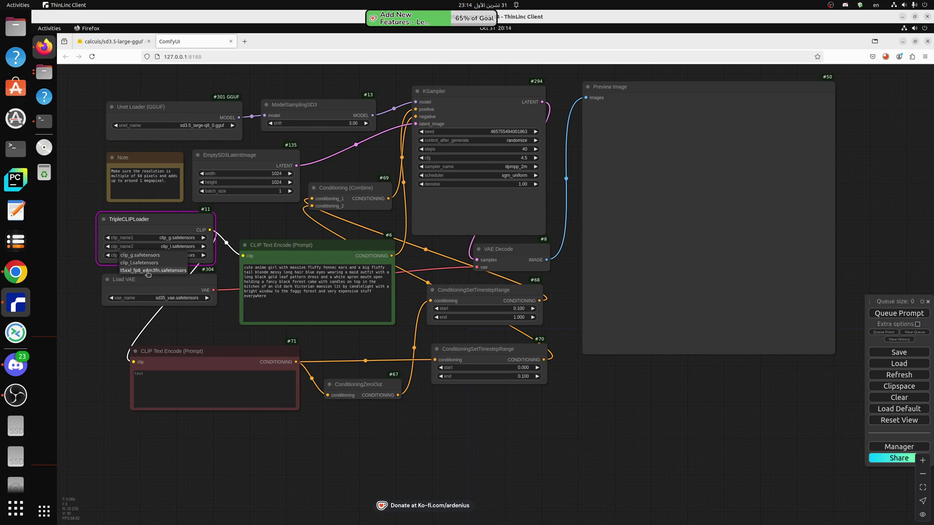
{"action": "left_click", "coordinate": [146, 270]}
{"action": "left_click", "coordinate": [171, 255]}
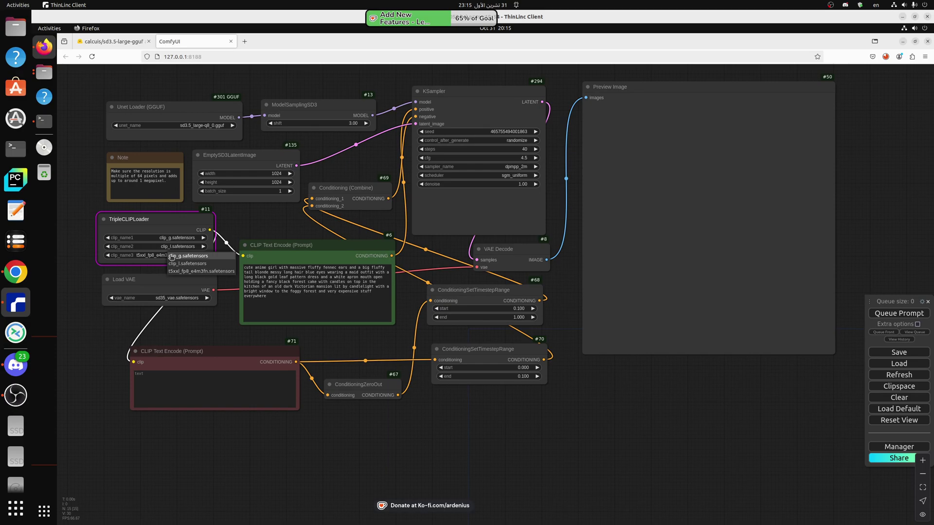
{"action": "left_click", "coordinate": [179, 266]}
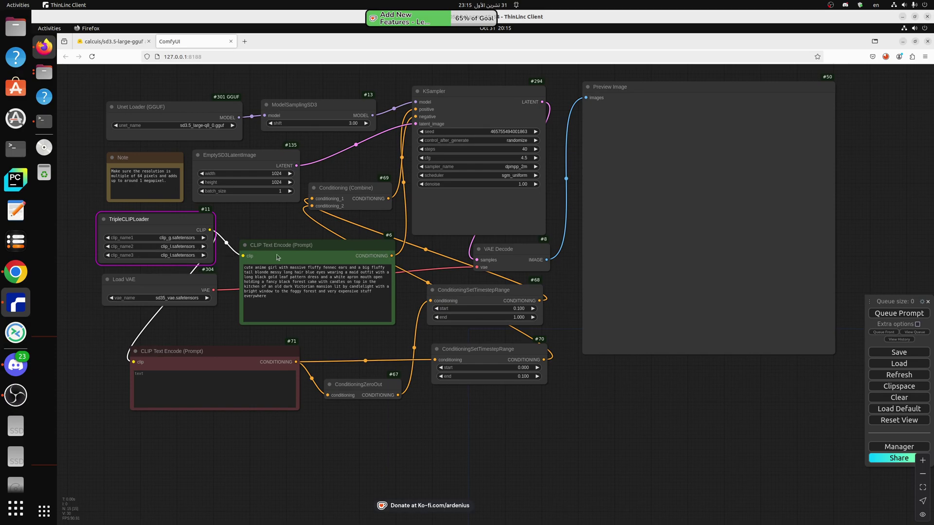
{"action": "left_click", "coordinate": [900, 314]}
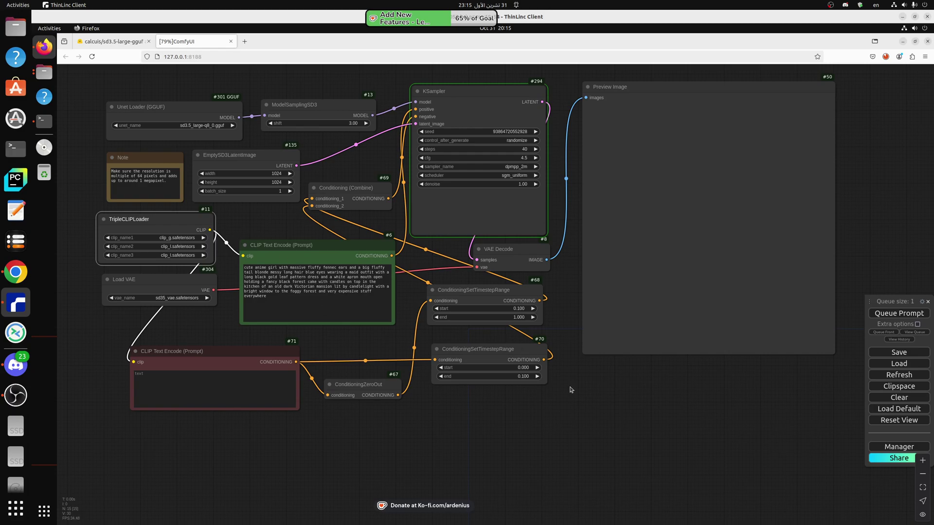
Step: Check the terminal log, enlarge Preview Image and open the fox-girl render full size
{"action": "key", "text": "alt+Tab"}
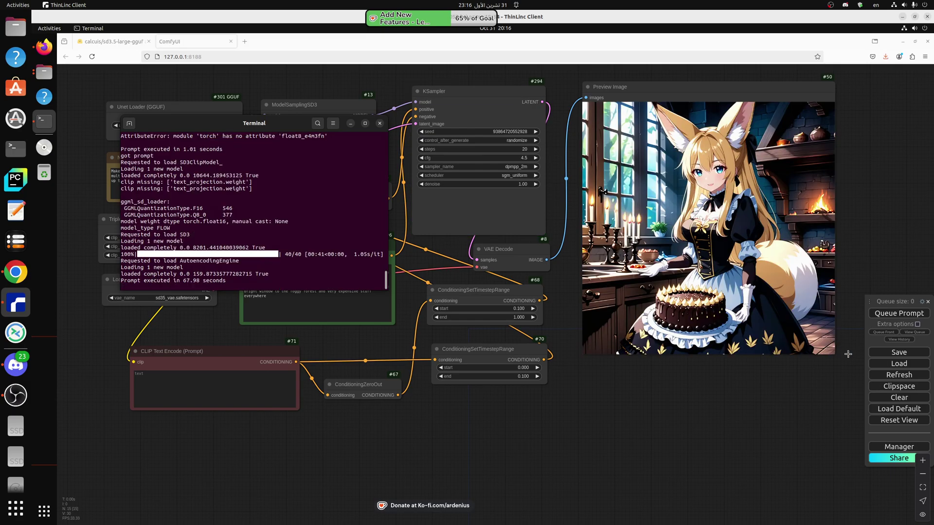
{"action": "left_click_drag", "start_coordinate": [834, 354], "coordinate": [856, 408]}
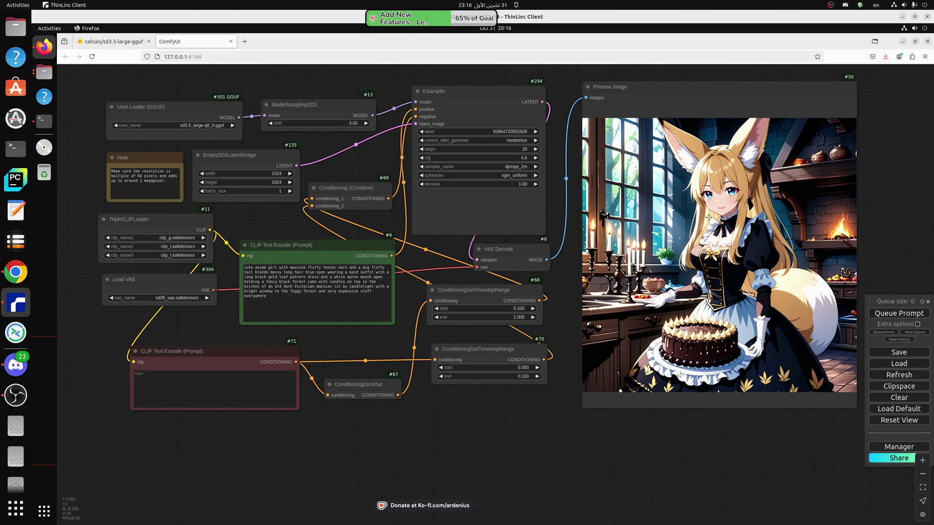
{"action": "right_click", "coordinate": [708, 218]}
{"action": "left_click", "coordinate": [712, 217]}
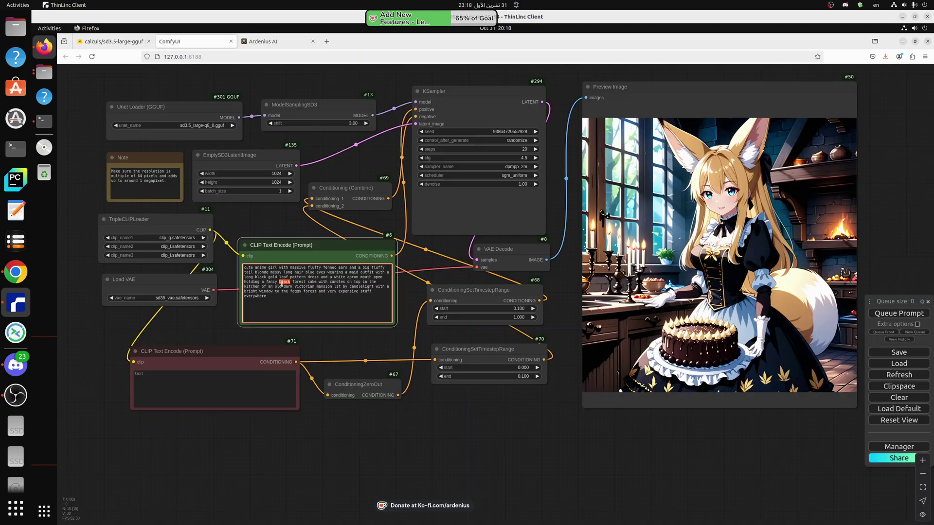
{"action": "key", "text": "ctrl+a"}
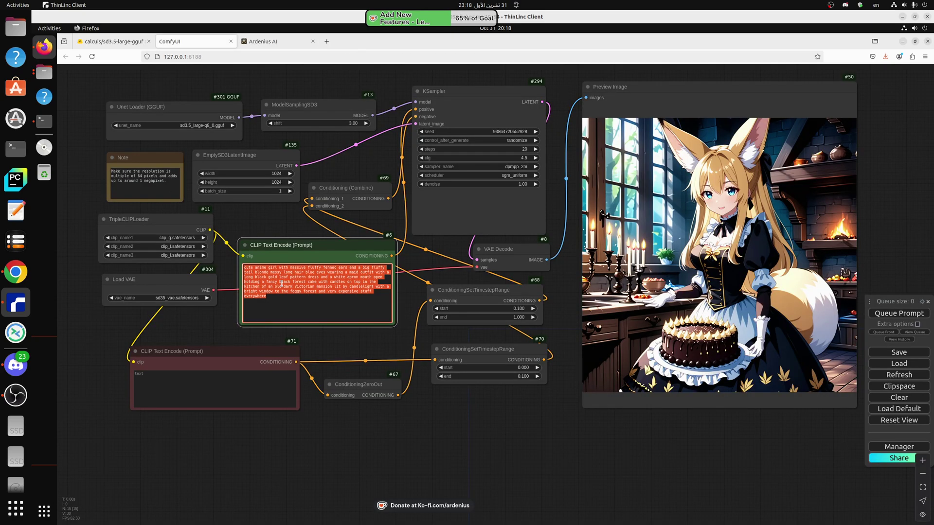
Step: Replace the prompt with the Halloween graveyard ghost description, render it, and open the result full size
{"action": "type", "text": "Create an image of a spooky Halloween ghost haunting an old, abandoned graveyard at midnight. The ghost is translucent, with a ghastly, ethereal glow emanating from its form. Its eyes are glowing with an otherworldly light, and its tattered, flowing robes billow in an unseen wind. The graveyard is overgrown with gnarled trees, their twisted branches reaching out like skeletal fingers towards the ghost. The moon is full and casts an eerie, silvery light over the scene, illuminating the tombstones and casting long, ominous shadows. Capture the chilling atmosphere of the haunted graveyard, and let the viewer feel a shiver run down their spine at the sight of this spectral apparition."}
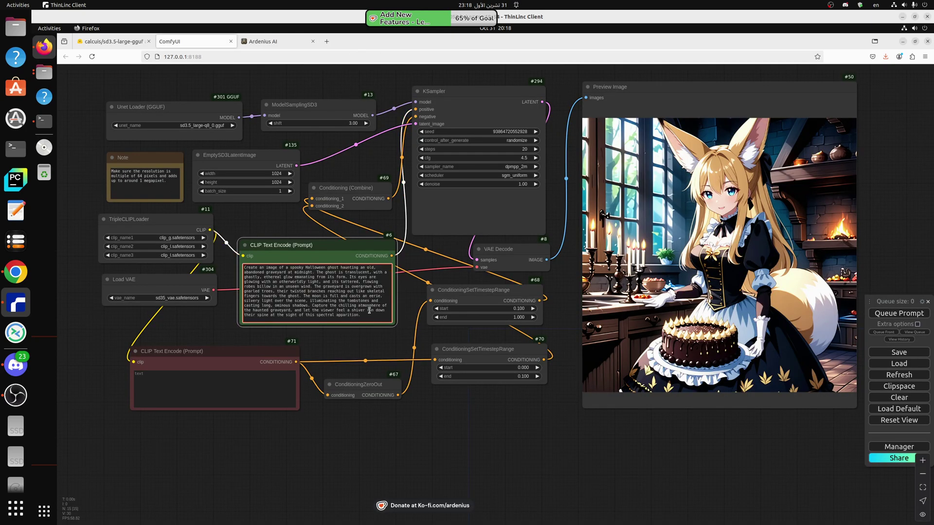
{"action": "left_click", "coordinate": [897, 314]}
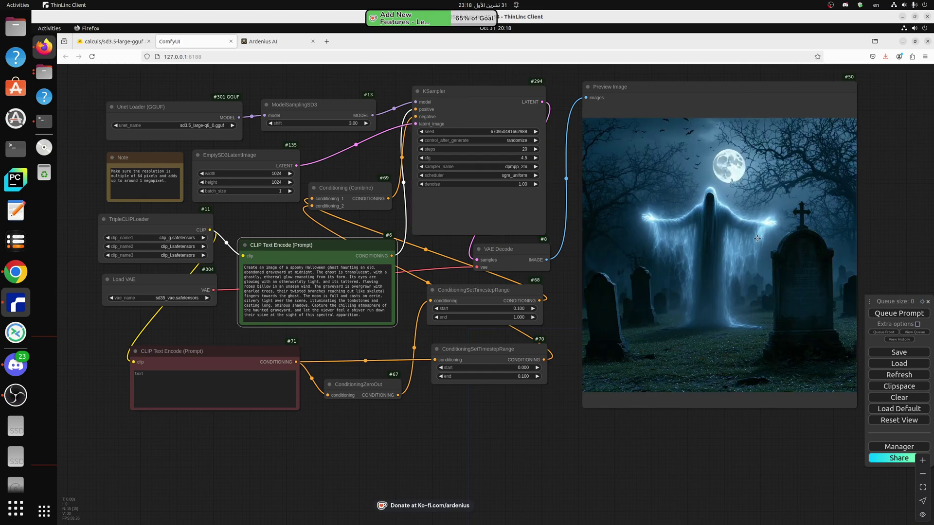
{"action": "right_click", "coordinate": [711, 211]}
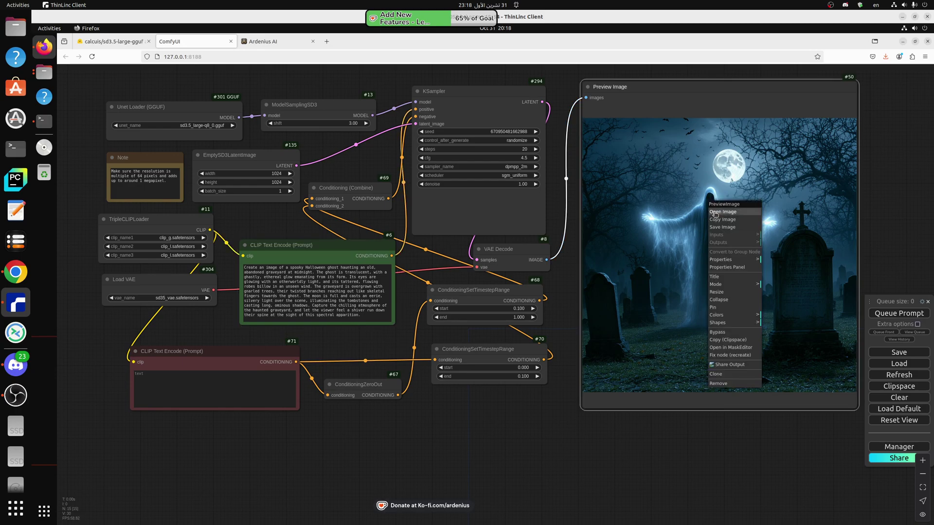
{"action": "left_click", "coordinate": [714, 212]}
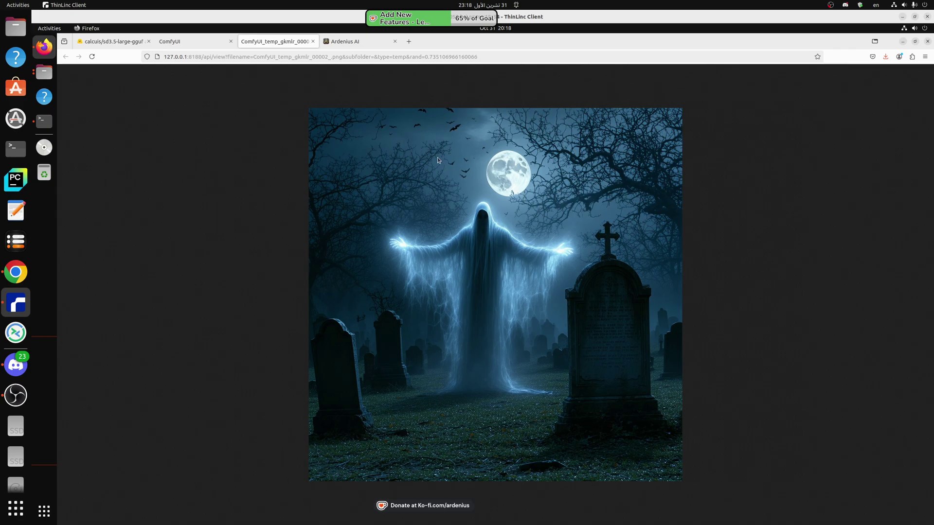
Step: Change the Ard Save Image node's files_dir from output to output/halloween
{"action": "left_click", "coordinate": [313, 42]}
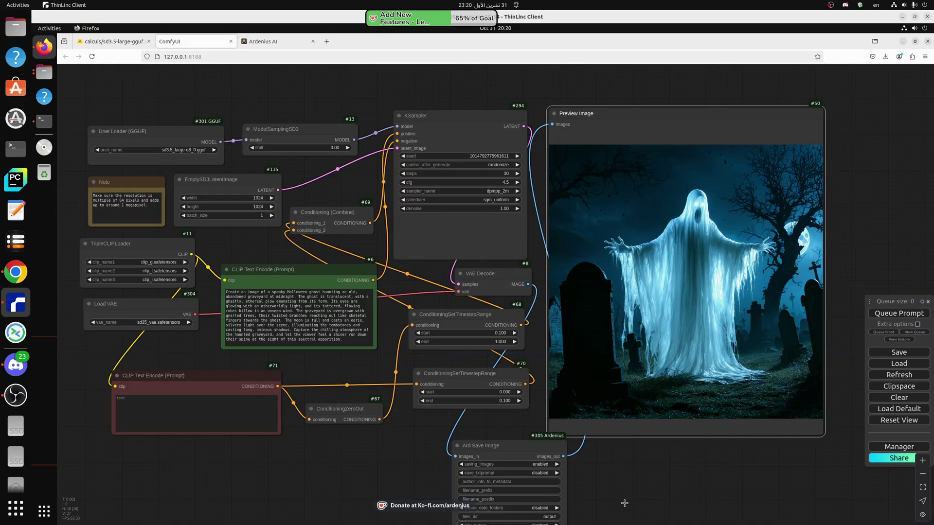
{"action": "left_click_drag", "start_coordinate": [625, 492], "coordinate": [623, 392]}
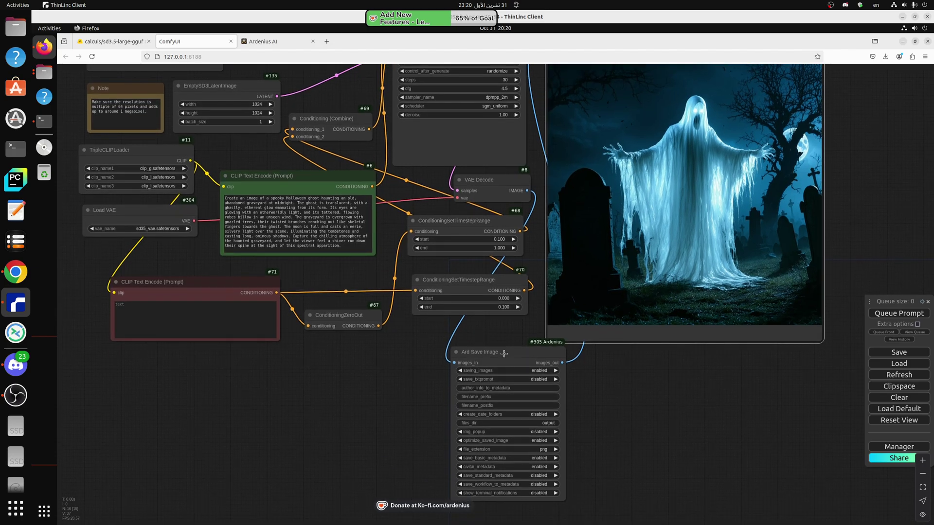
{"action": "left_click_drag", "start_coordinate": [505, 353], "coordinate": [465, 347]}
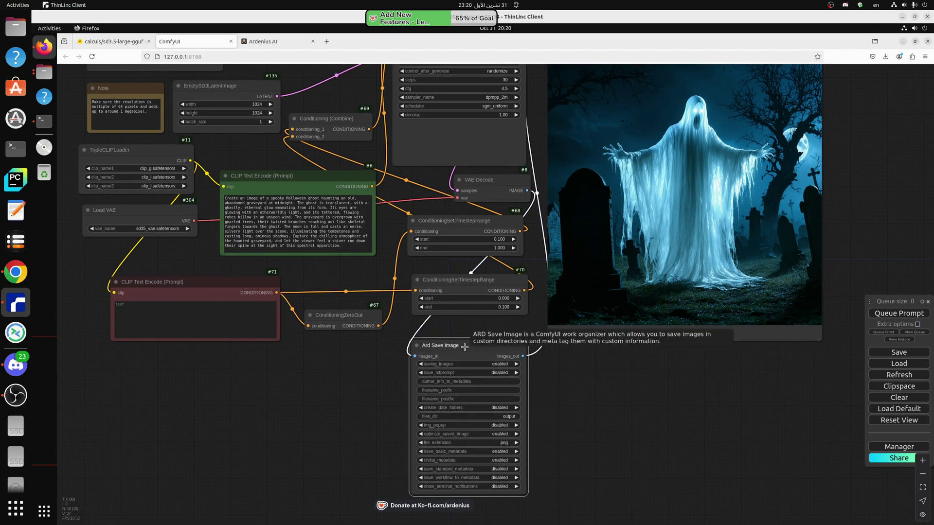
{"action": "left_click", "coordinate": [511, 416]}
{"action": "left_click", "coordinate": [559, 416]}
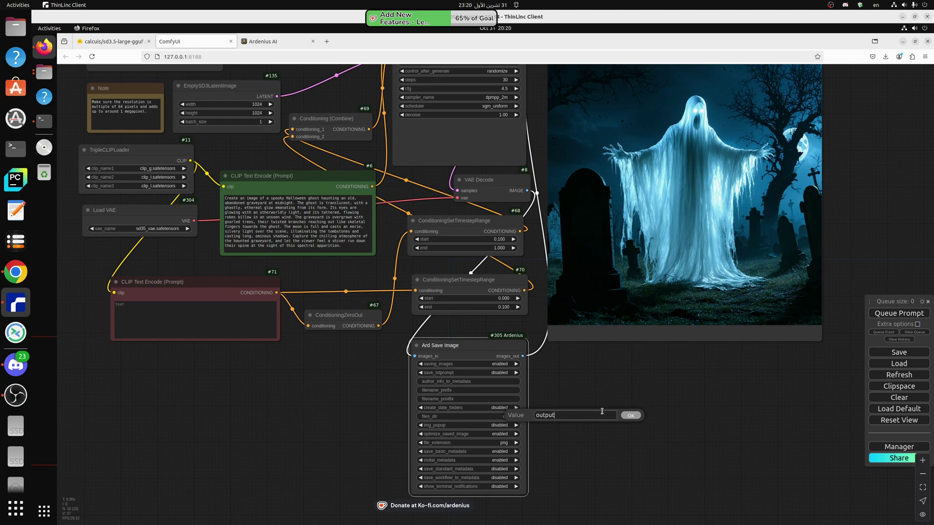
{"action": "type", "text": "/halloween"}
{"action": "key", "text": "Return"}
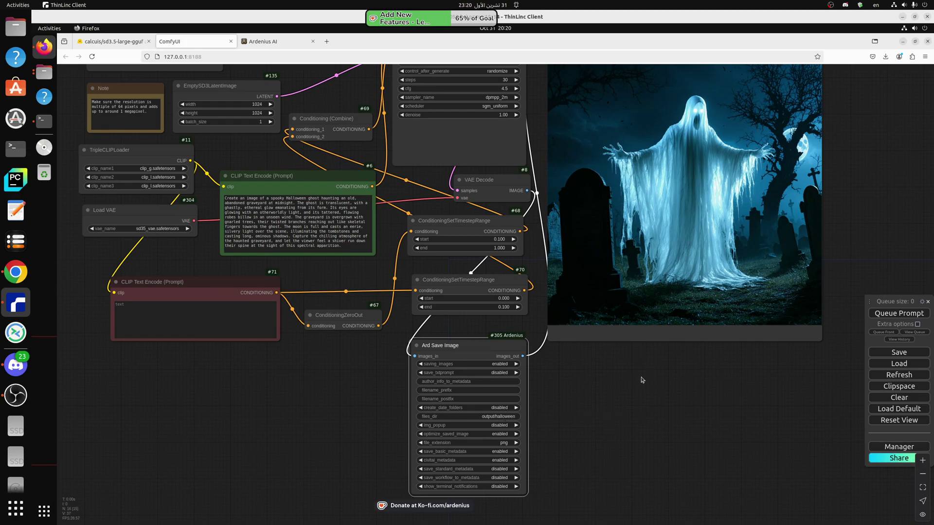
Step: Queue another ghost render and recentre the workflow view
{"action": "left_click", "coordinate": [899, 313]}
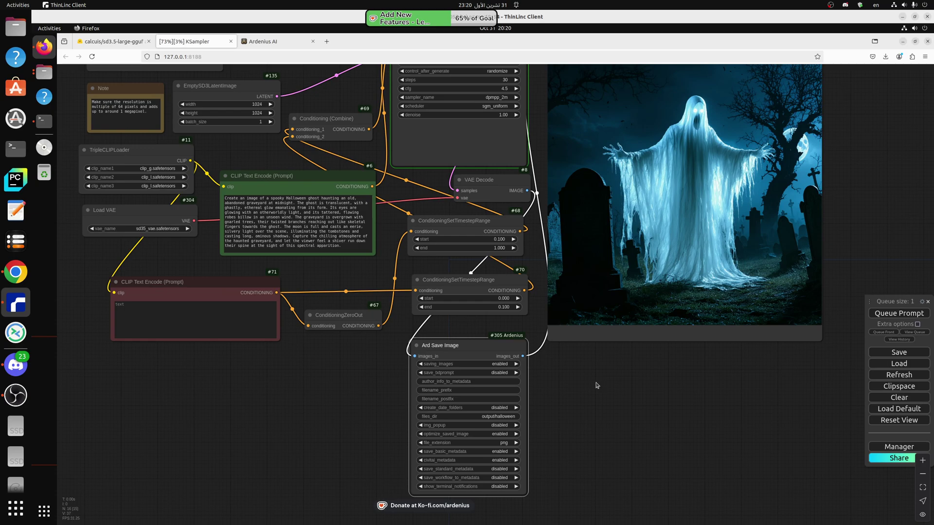
{"action": "scroll", "coordinate": [598, 391], "scroll_direction": "down", "scroll_amount": 2}
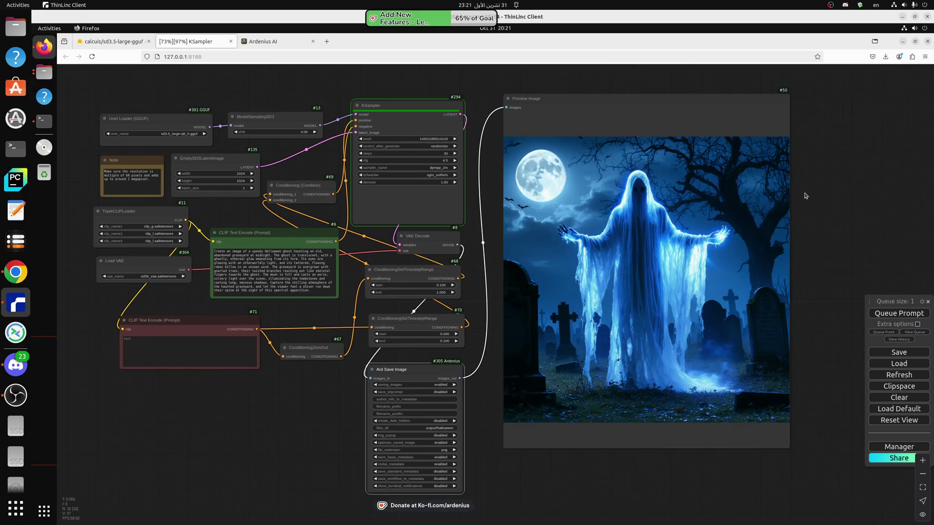
{"action": "scroll", "coordinate": [825, 207], "scroll_direction": "up", "scroll_amount": 1}
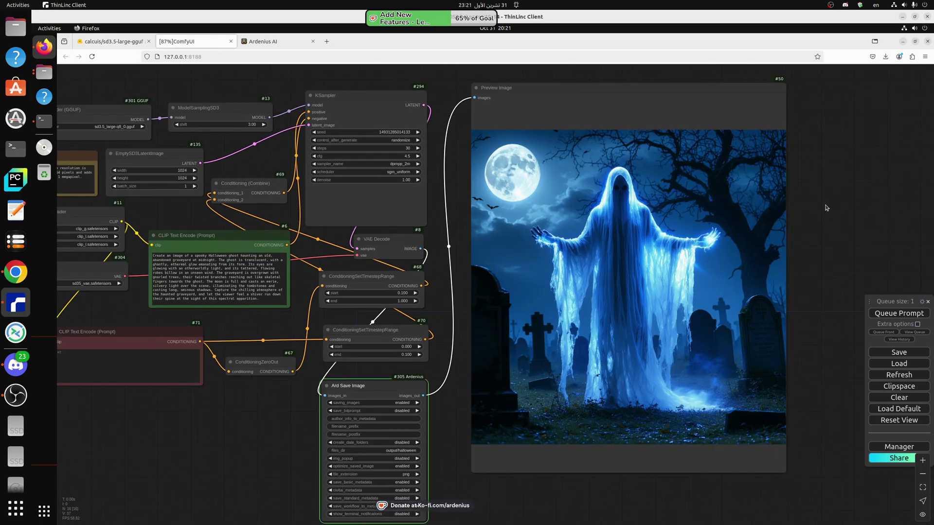
{"action": "left_click_drag", "start_coordinate": [825, 207], "coordinate": [851, 199]}
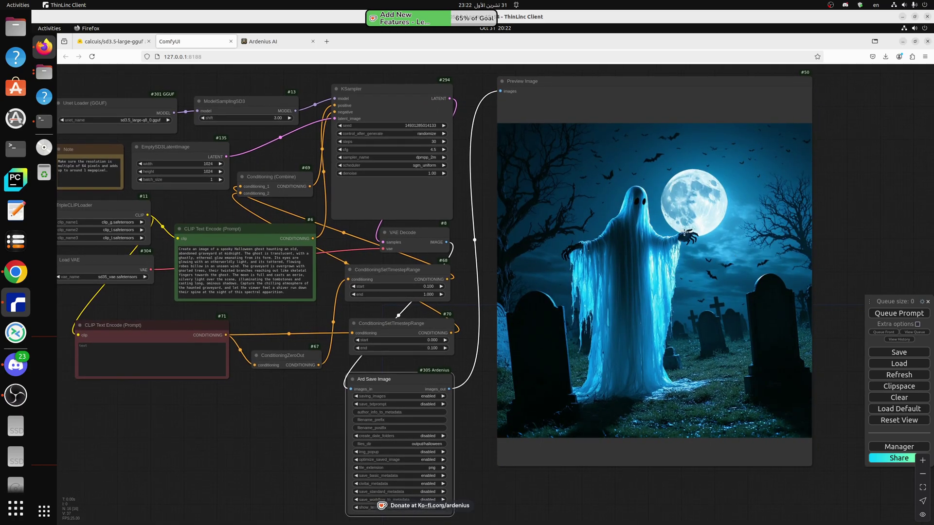
{"action": "left_click_drag", "start_coordinate": [238, 405], "coordinate": [246, 393]}
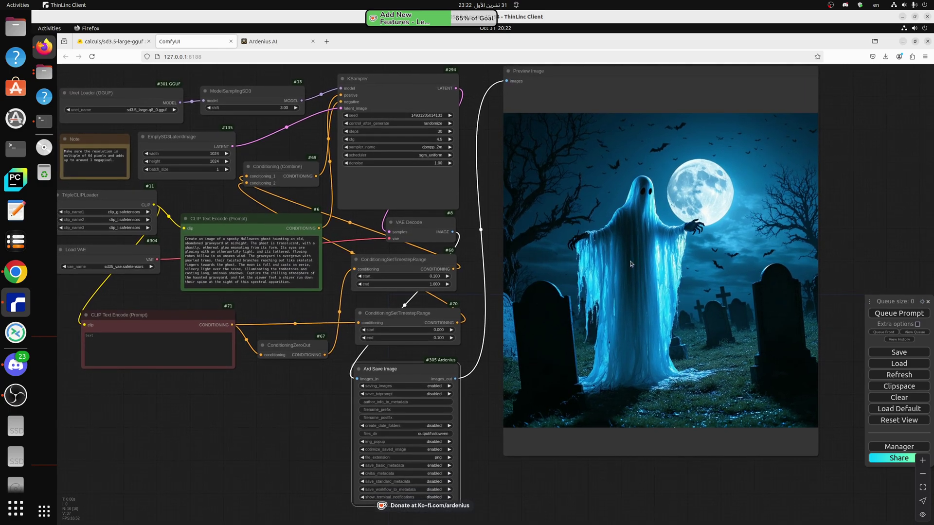
Step: Save the moonlit graveyard ghost preview to downloads and nudge the Ard Save Image node up
{"action": "right_click", "coordinate": [644, 247]}
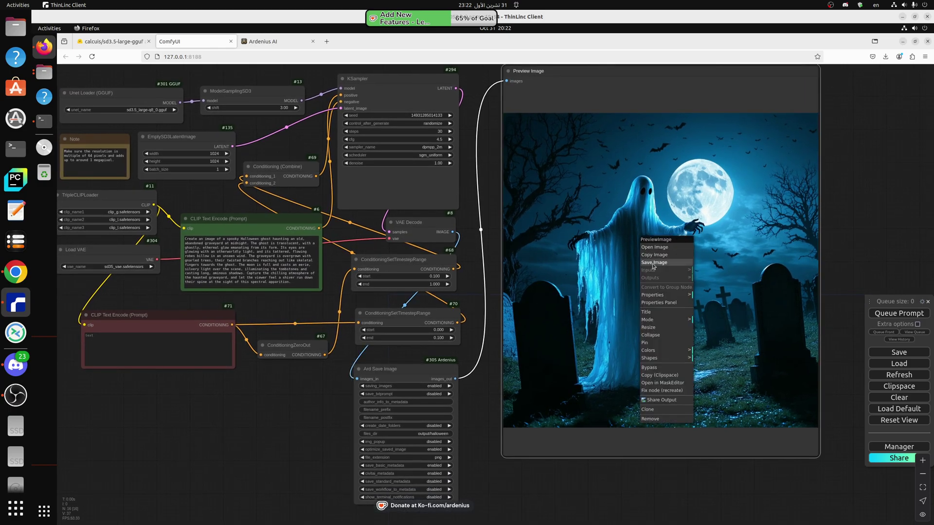
{"action": "left_click", "coordinate": [656, 266]}
{"action": "left_click", "coordinate": [293, 394]}
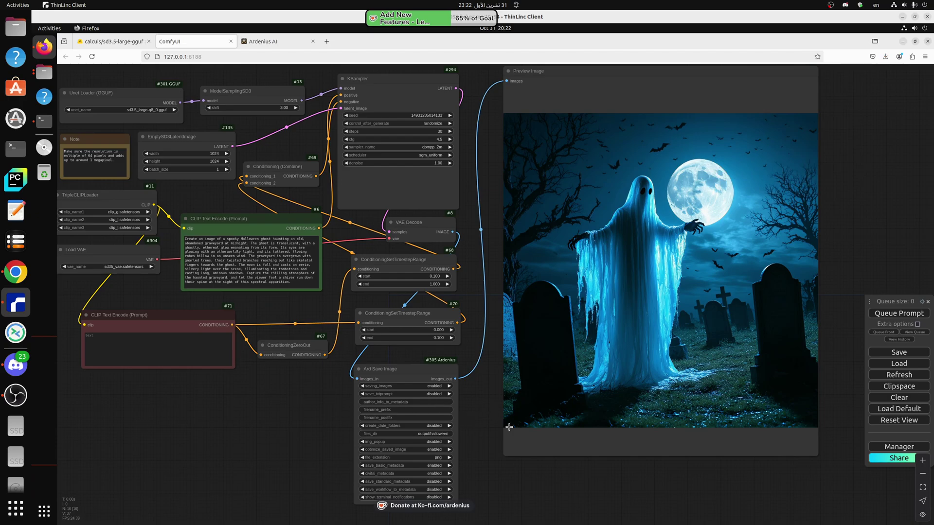
{"action": "left_click_drag", "start_coordinate": [386, 378], "coordinate": [391, 371]}
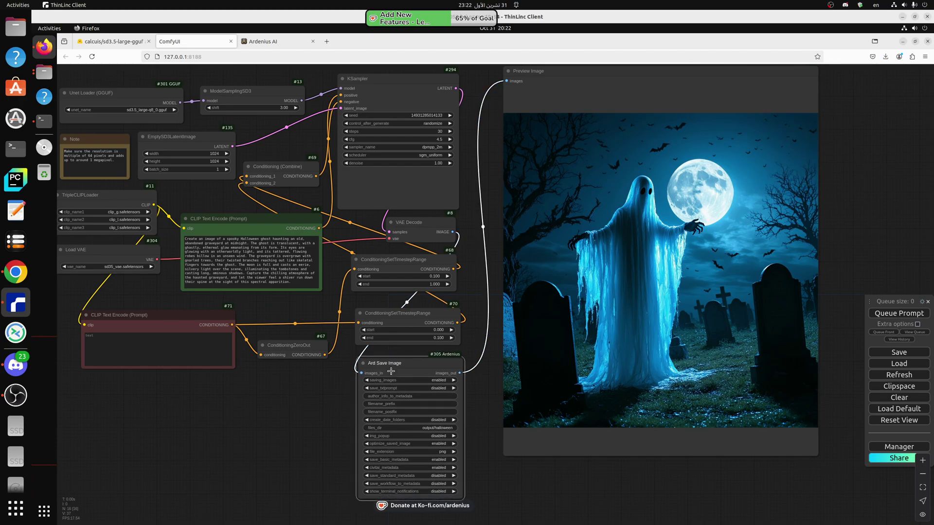
{"action": "left_click", "coordinate": [246, 416]}
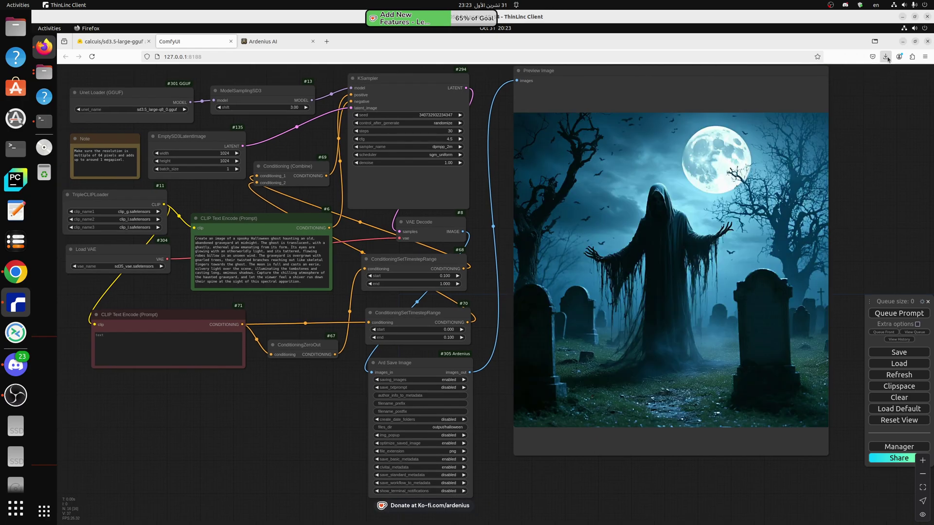
Step: Open the Downloads folder from Firefox's downloads list and cut sd3.5_large-f16.gguf
{"action": "left_click", "coordinate": [885, 57]}
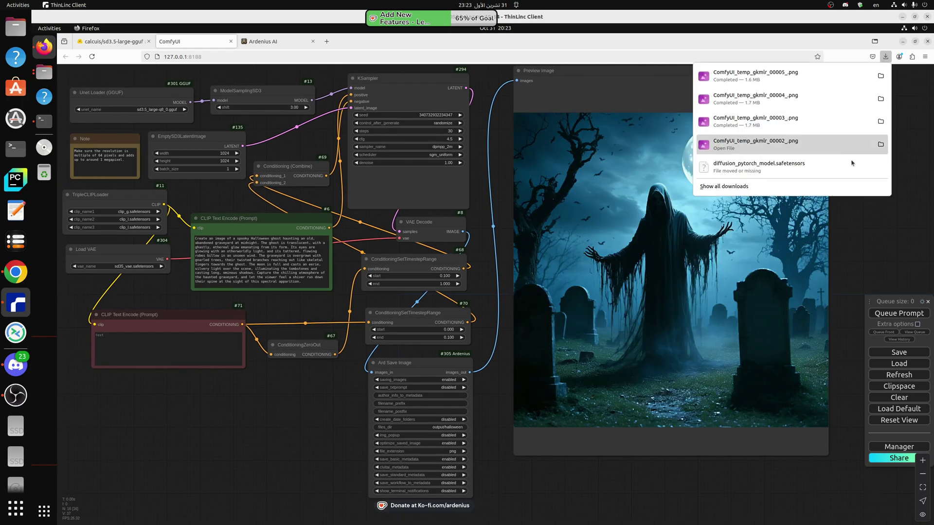
{"action": "left_click", "coordinate": [881, 145]}
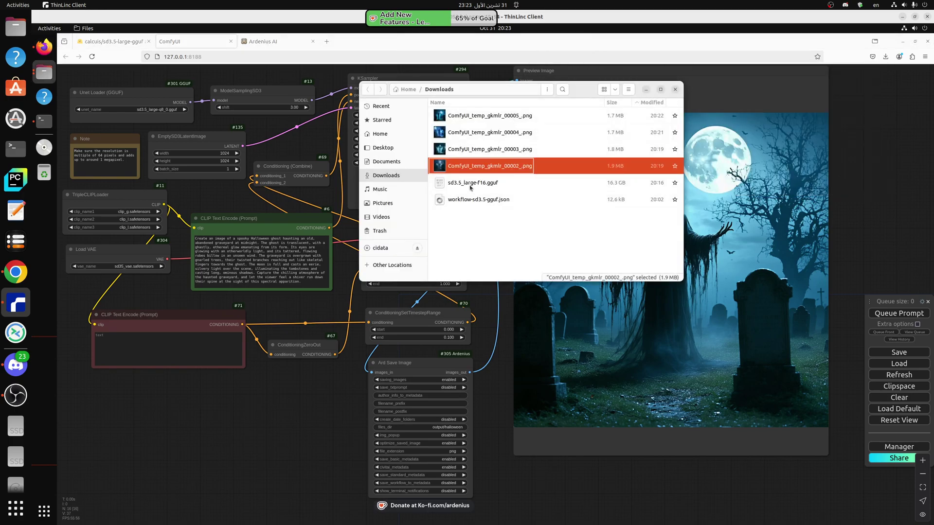
{"action": "left_click", "coordinate": [471, 188]}
{"action": "right_click", "coordinate": [470, 188]}
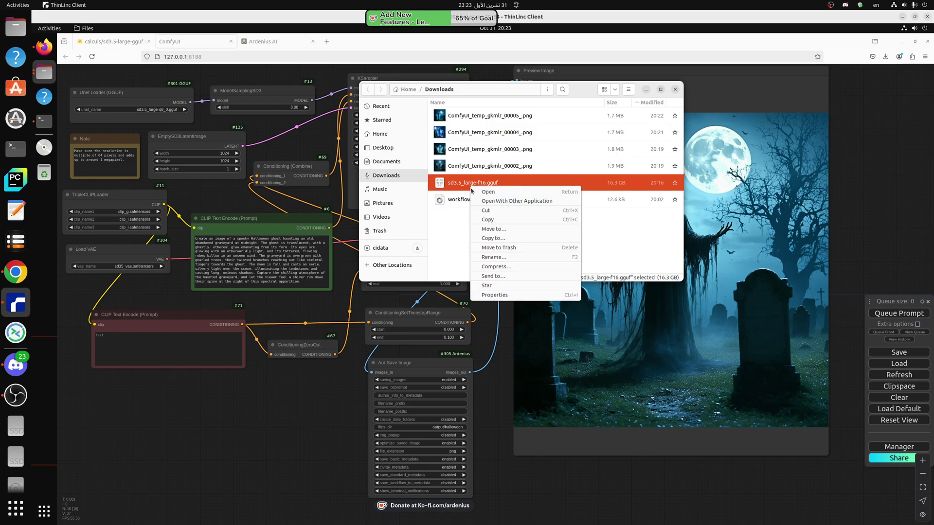
{"action": "left_click", "coordinate": [490, 213]}
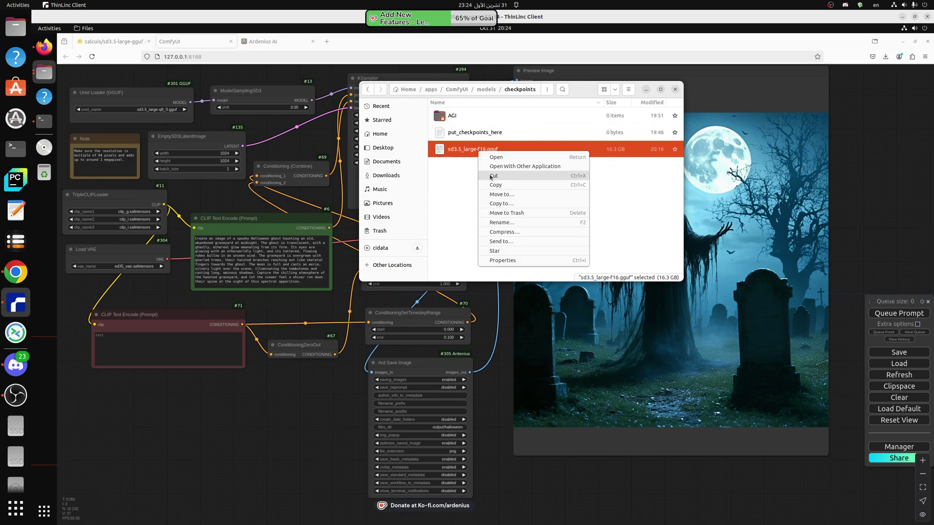
Step: Paste sd3.5_large-f16.gguf into ComfyUI/models/unet beside the q8_0 model and close Files
{"action": "left_click", "coordinate": [490, 181]}
{"action": "left_click", "coordinate": [487, 90]}
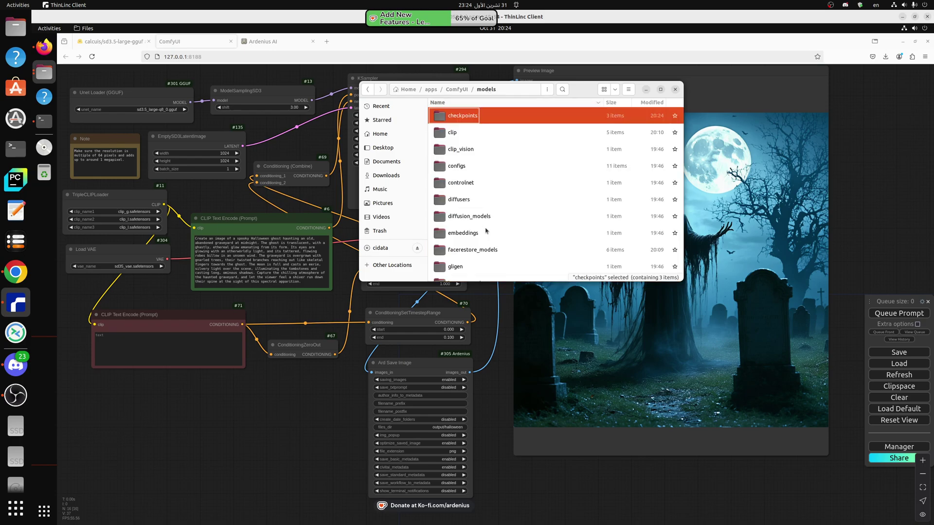
{"action": "scroll", "coordinate": [485, 229], "scroll_direction": "down", "scroll_amount": 5}
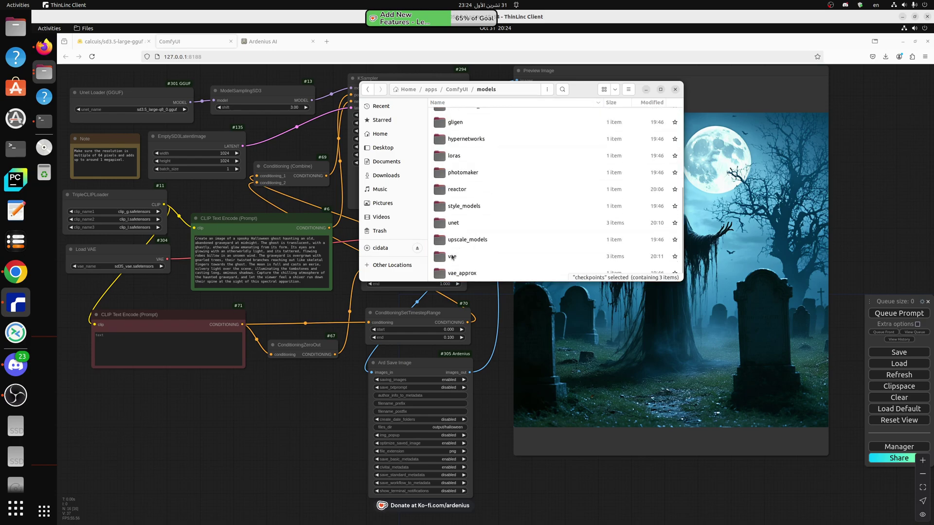
{"action": "double_click", "coordinate": [461, 224]}
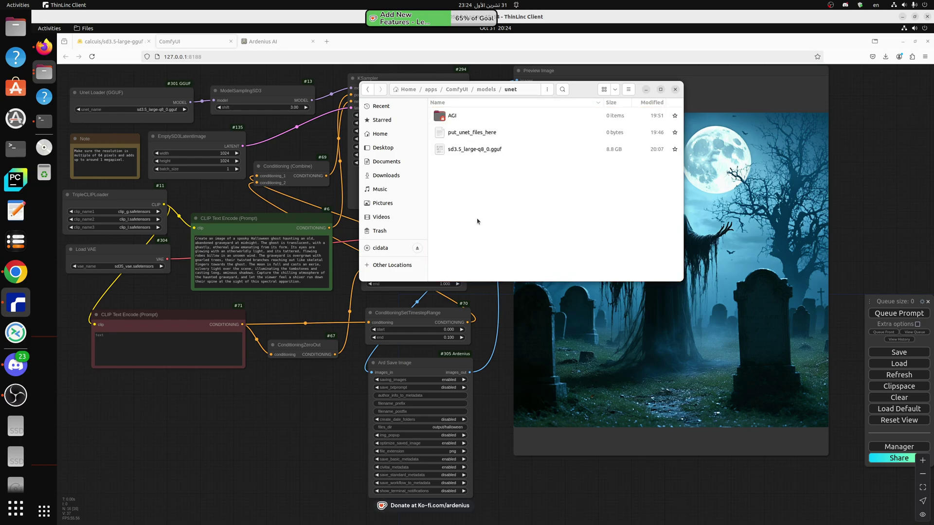
{"action": "right_click", "coordinate": [476, 187]}
{"action": "left_click", "coordinate": [490, 211]}
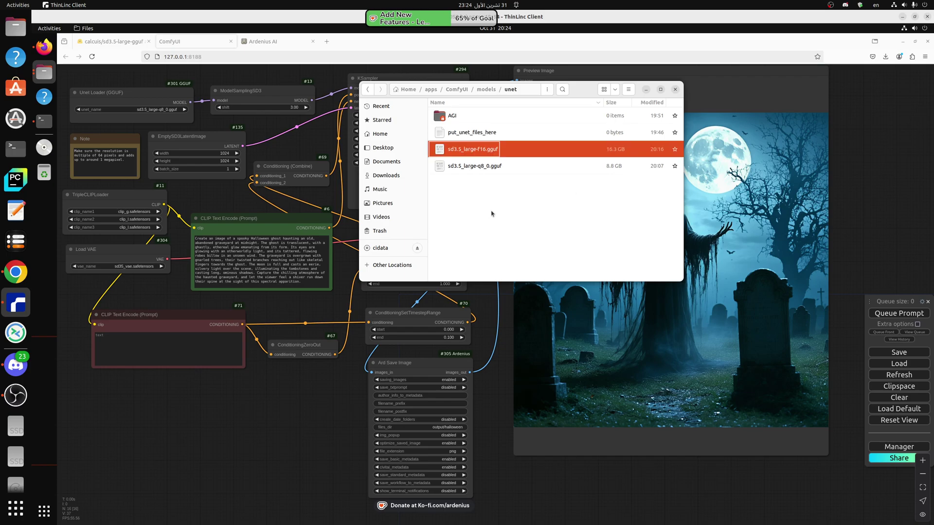
{"action": "left_click", "coordinate": [675, 90]}
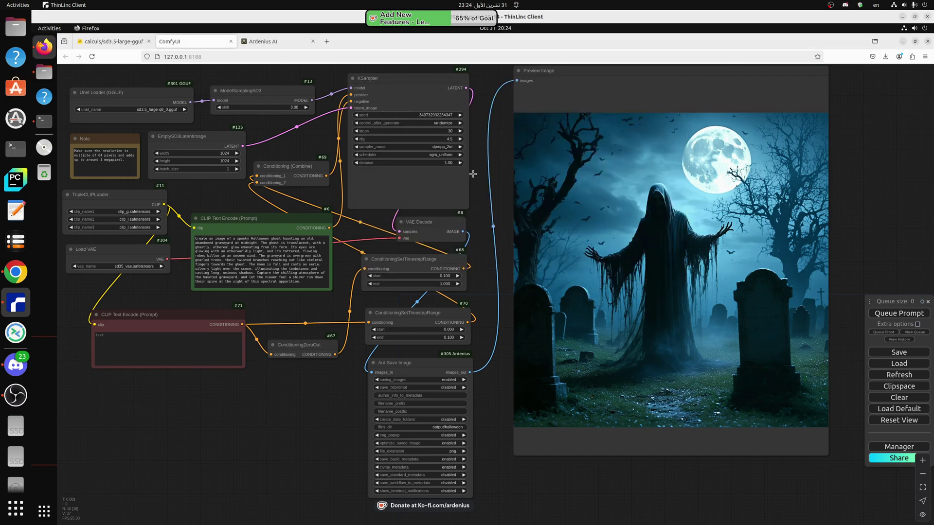
Step: Refresh, load sd3.5_large-f16.gguf in the Unet Loader, and render a ghost, finishing in 60.10 seconds
{"action": "left_click", "coordinate": [895, 375]}
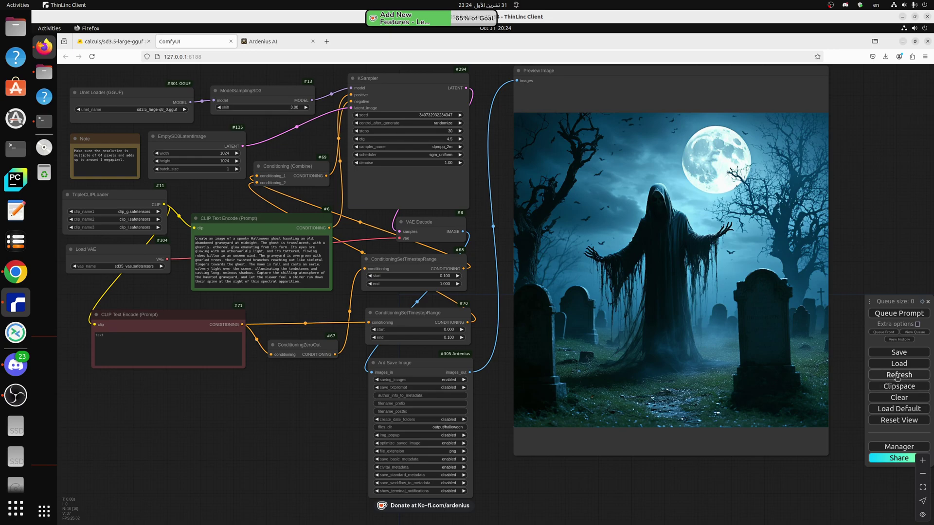
{"action": "left_click", "coordinate": [162, 111]}
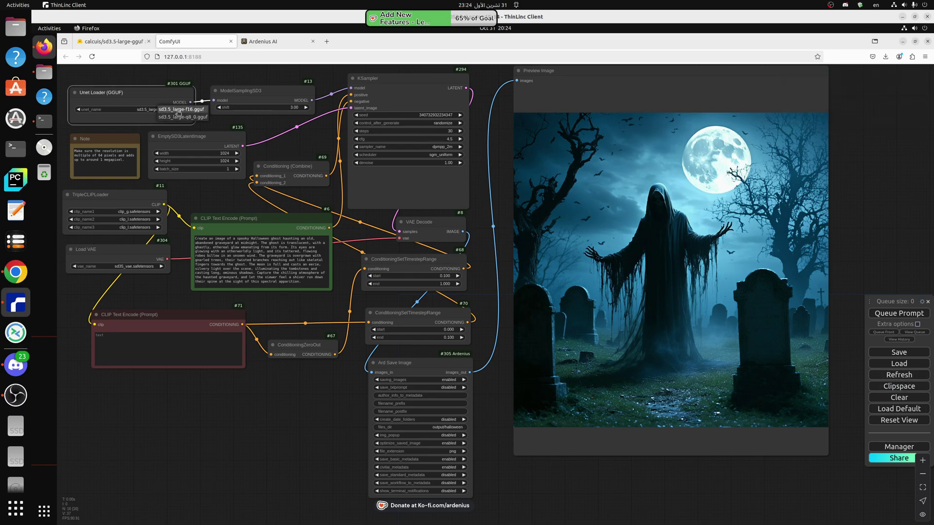
{"action": "left_click", "coordinate": [178, 111]}
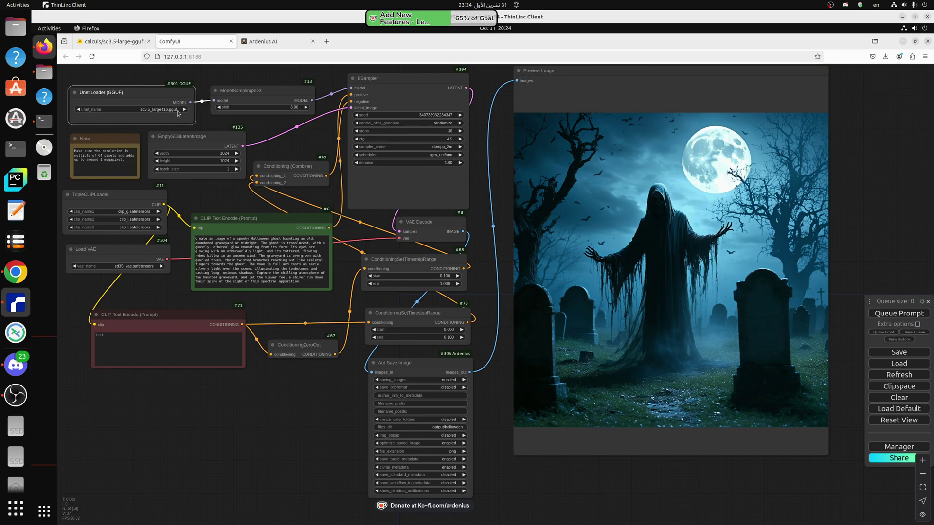
{"action": "left_click", "coordinate": [894, 314]}
{"action": "key", "text": "alt+Tab"}
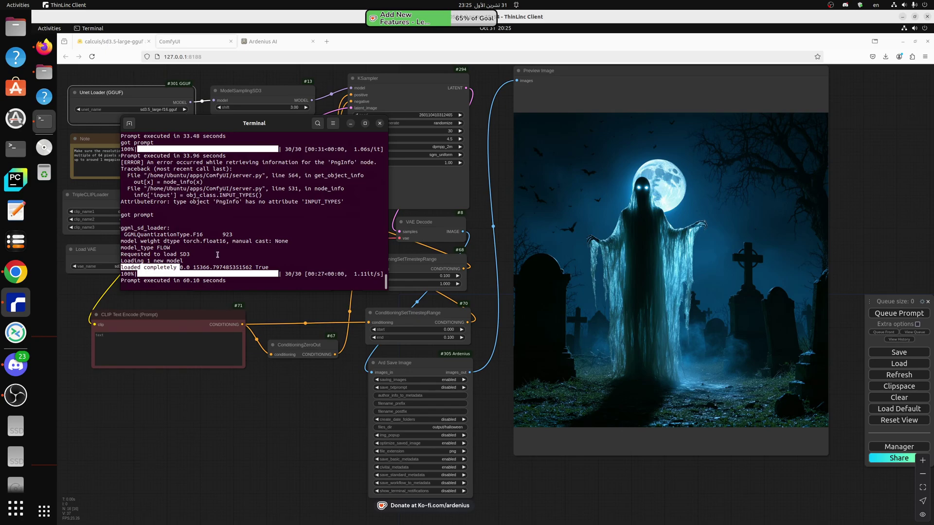
{"action": "left_click", "coordinate": [307, 405]}
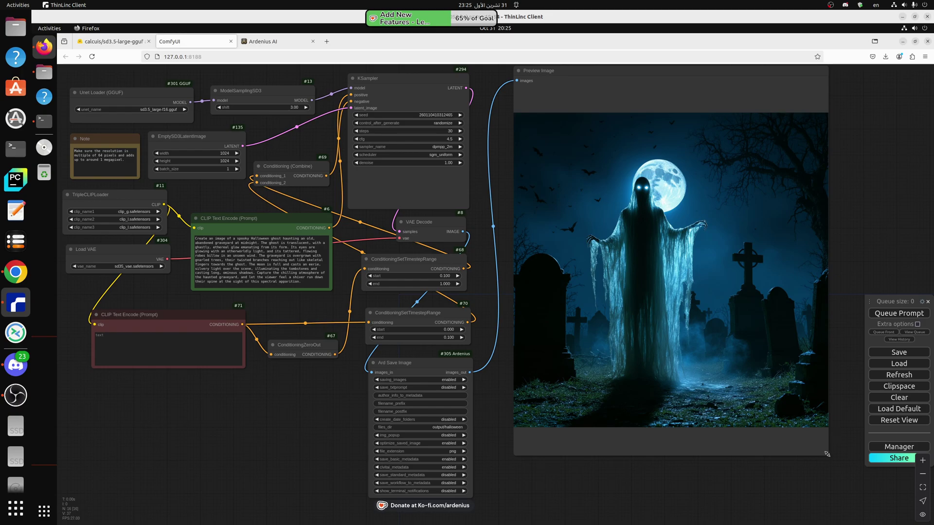
Step: Enlarge the Preview Image node and render another ghost with the FP16 model
{"action": "left_click_drag", "start_coordinate": [867, 492], "coordinate": [866, 493]}
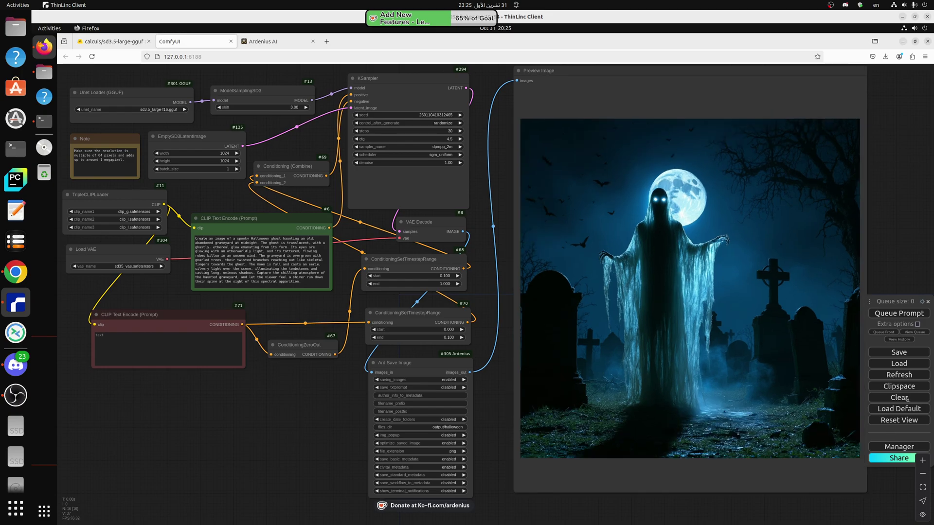
{"action": "left_click", "coordinate": [896, 314]}
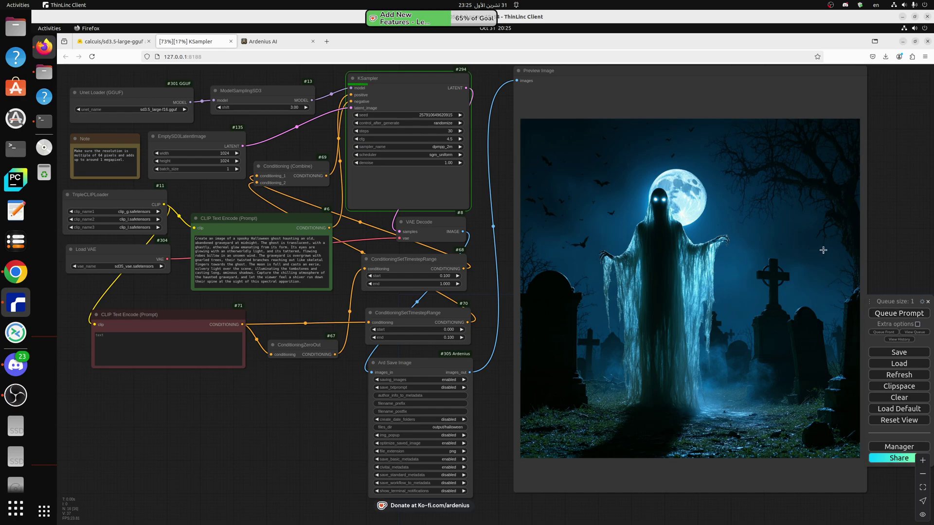
{"action": "scroll", "coordinate": [819, 250], "scroll_direction": "up", "scroll_amount": 5}
{"action": "scroll", "coordinate": [825, 251], "scroll_direction": "up", "scroll_amount": 1}
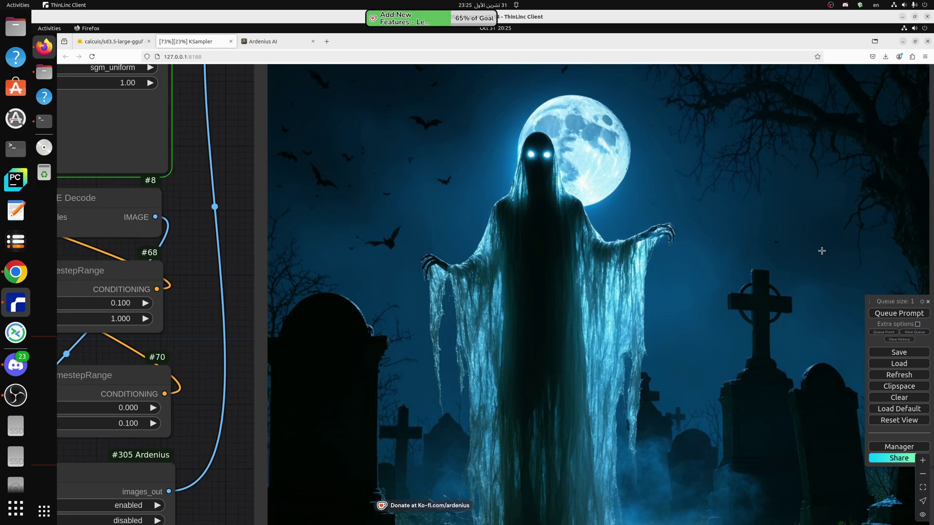
{"action": "scroll", "coordinate": [821, 250], "scroll_direction": "down", "scroll_amount": 1}
{"action": "scroll", "coordinate": [821, 251], "scroll_direction": "down", "scroll_amount": 6}
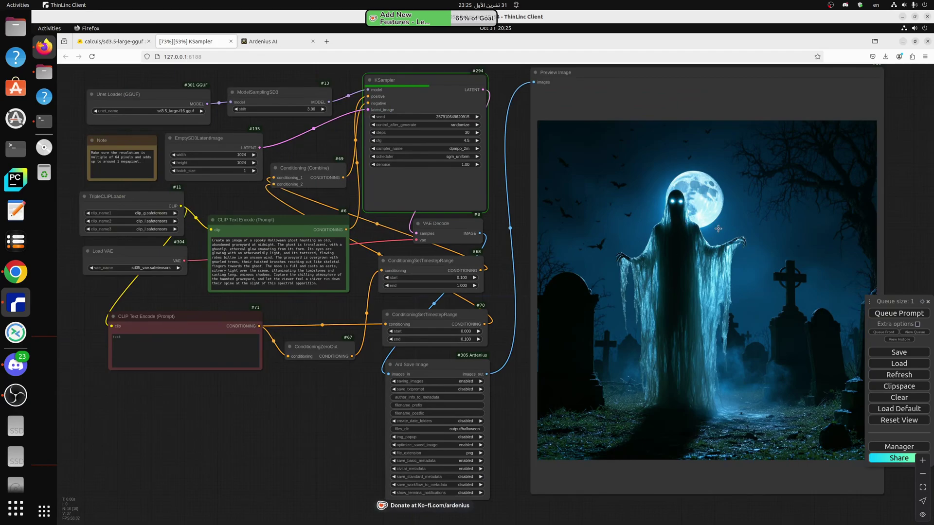
Step: Start asking the Ardenius AI assistant for a beautiful woman's face prompt
{"action": "left_click", "coordinate": [272, 42]}
{"action": "left_click", "coordinate": [366, 302]}
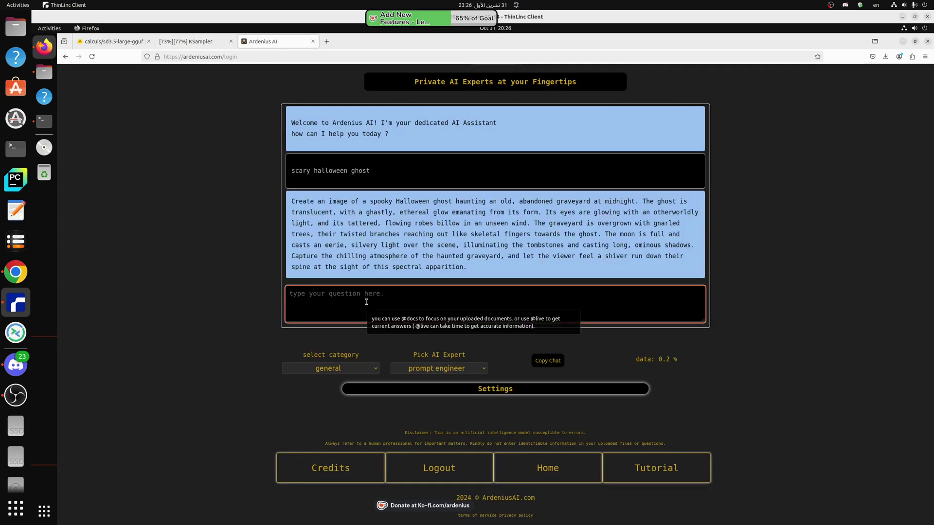
{"action": "type", "text": "beautiful woman's face, exuding"}
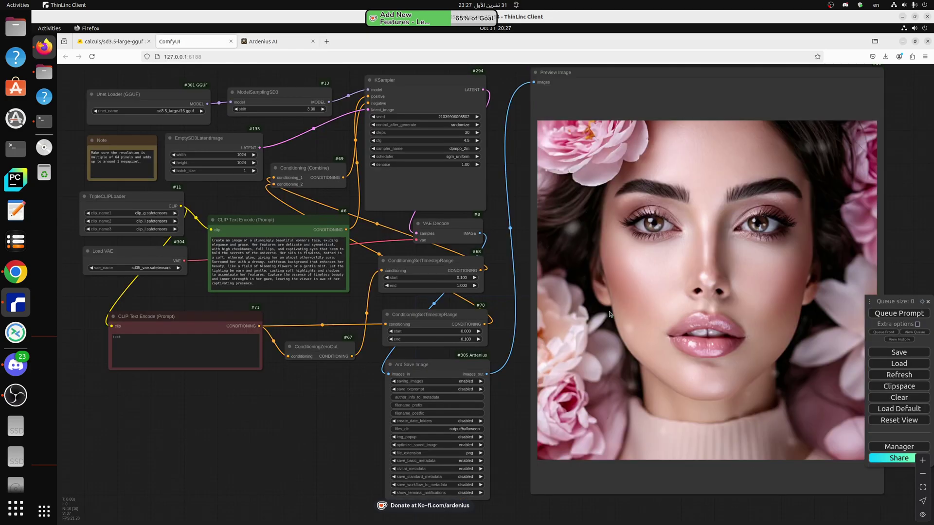
Step: Zoom in on the finished portrait of the woman framed by pink roses, then zoom out and pan
{"action": "scroll", "coordinate": [790, 232], "scroll_direction": "up", "scroll_amount": 4}
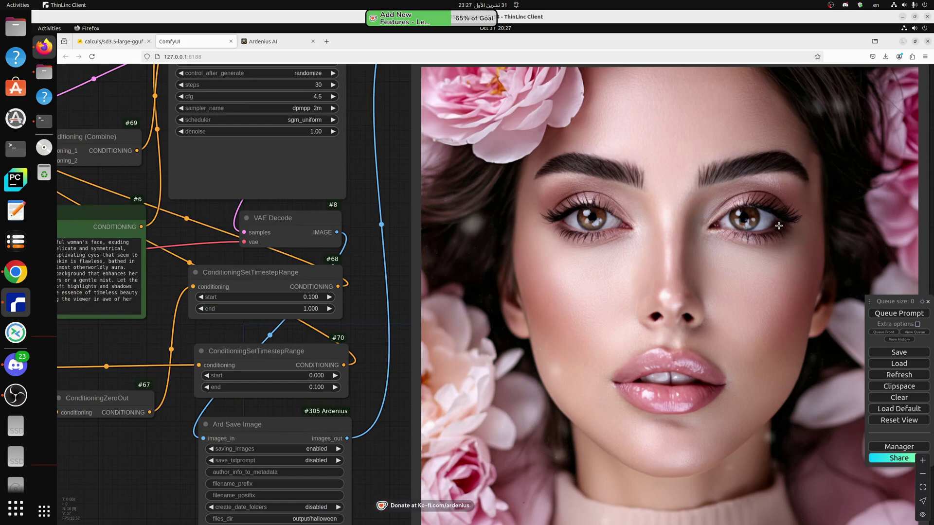
{"action": "scroll", "coordinate": [778, 226], "scroll_direction": "up", "scroll_amount": 2}
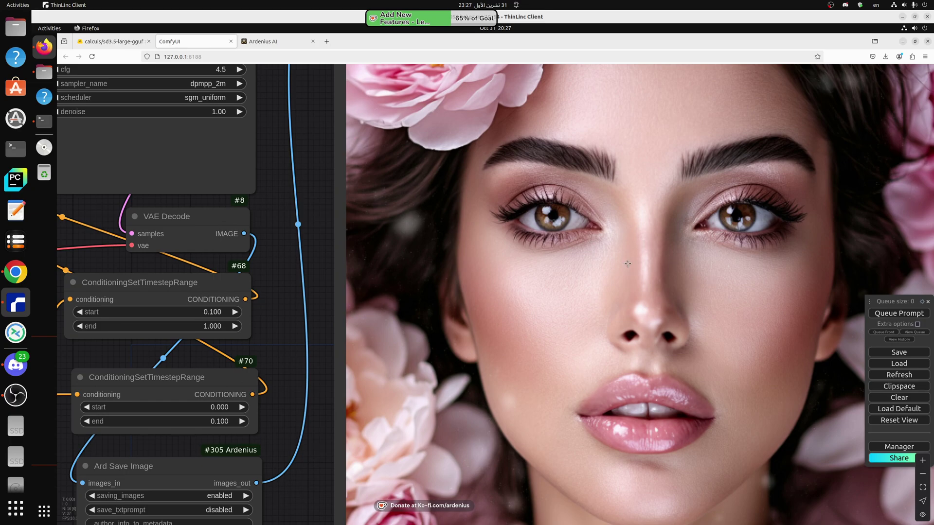
{"action": "scroll", "coordinate": [627, 264], "scroll_direction": "down", "scroll_amount": 5}
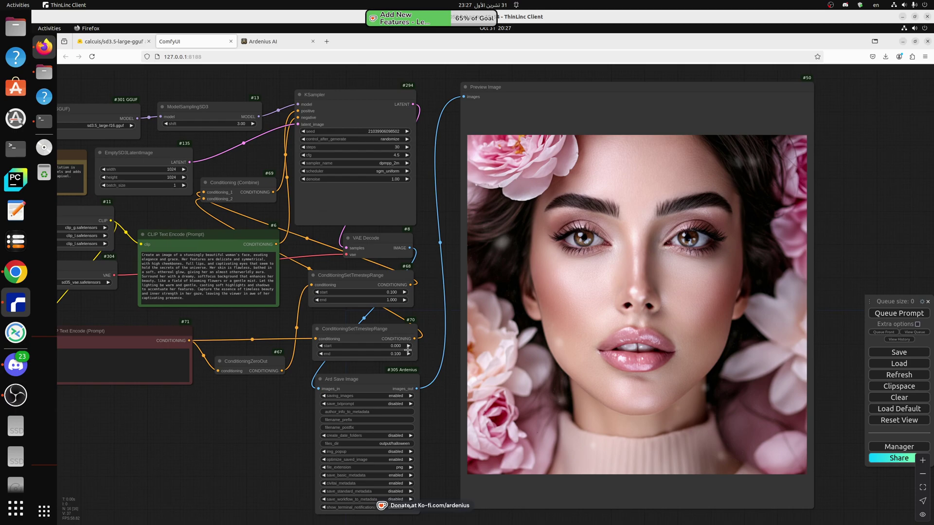
{"action": "left_click_drag", "start_coordinate": [265, 407], "coordinate": [302, 394]}
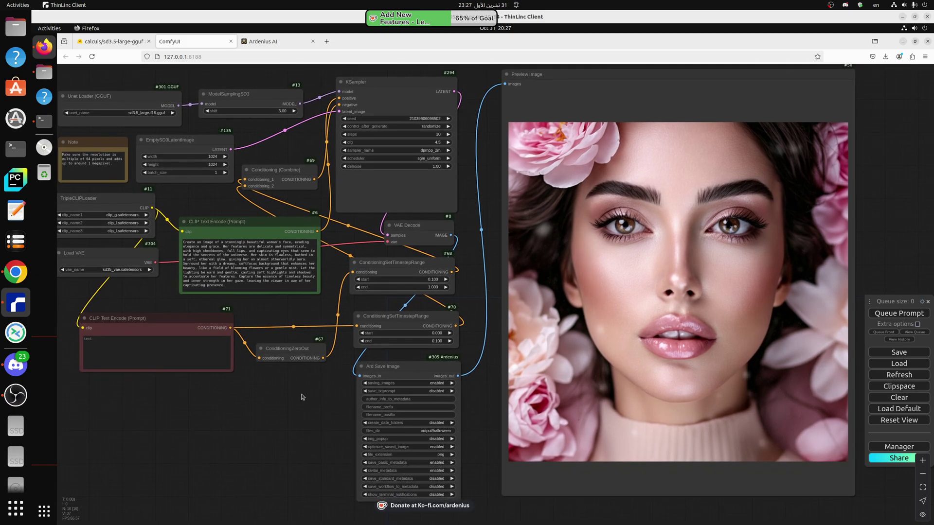